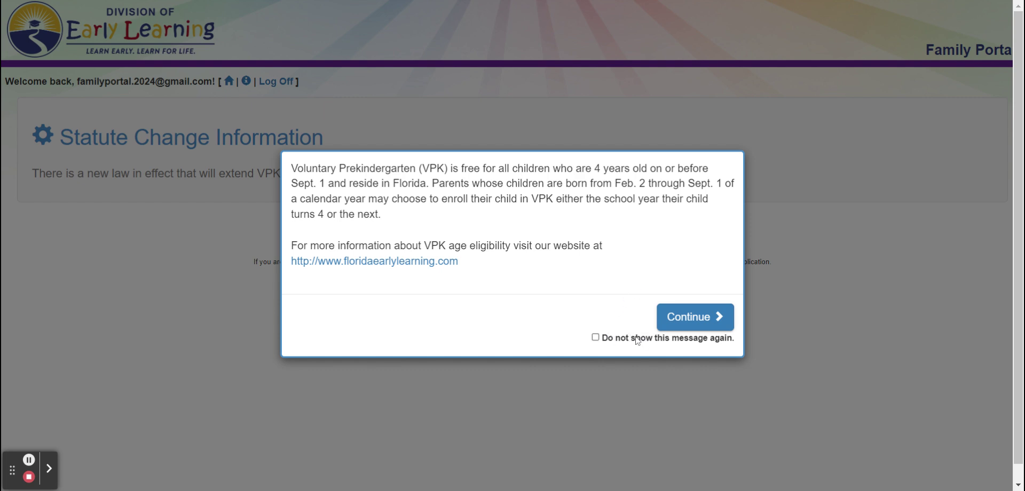
- Close the VPK age eligibility notice and scroll the Family Profile down to VPK Applications
left_click(693, 318)
scroll(474, 283, "down", 3)
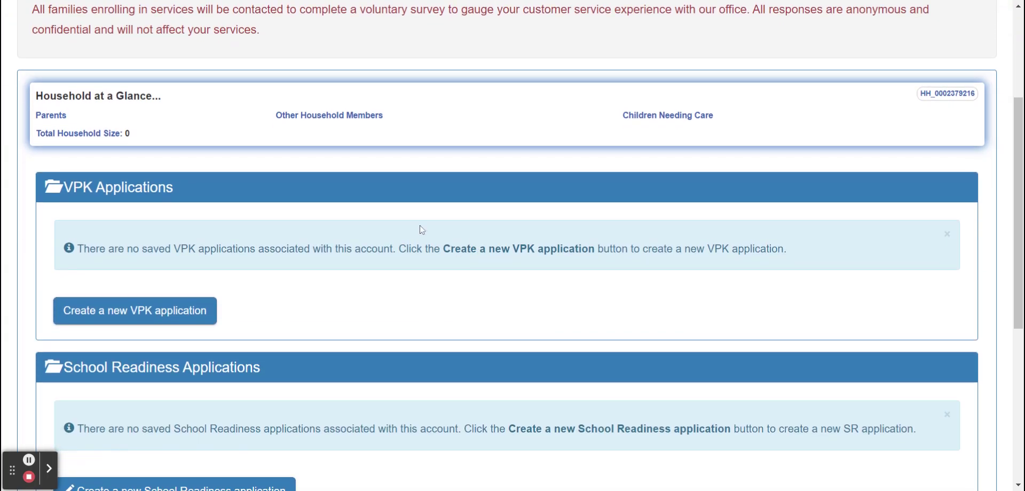
- Start a new VPK application and check eligibility for birth date 10/01/2019
left_click(180, 315)
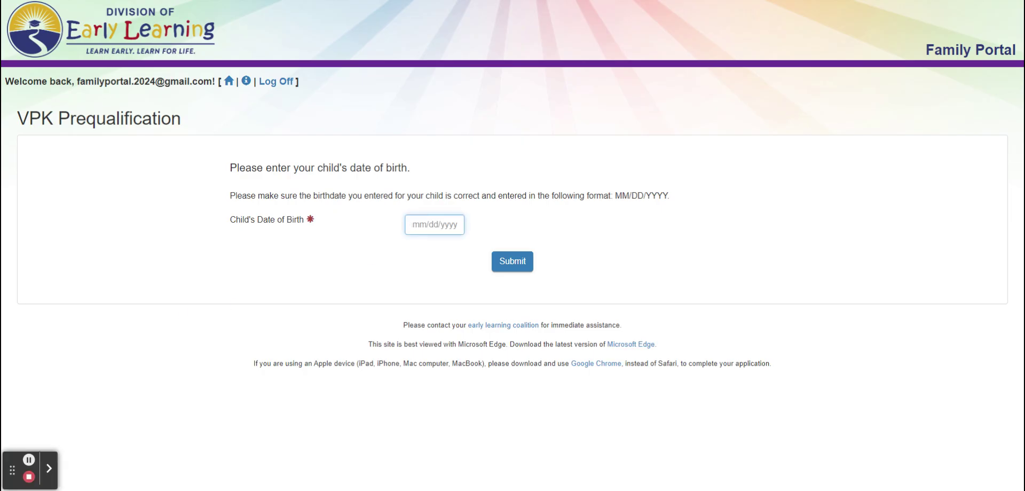
type("10/01/2019")
left_click(522, 261)
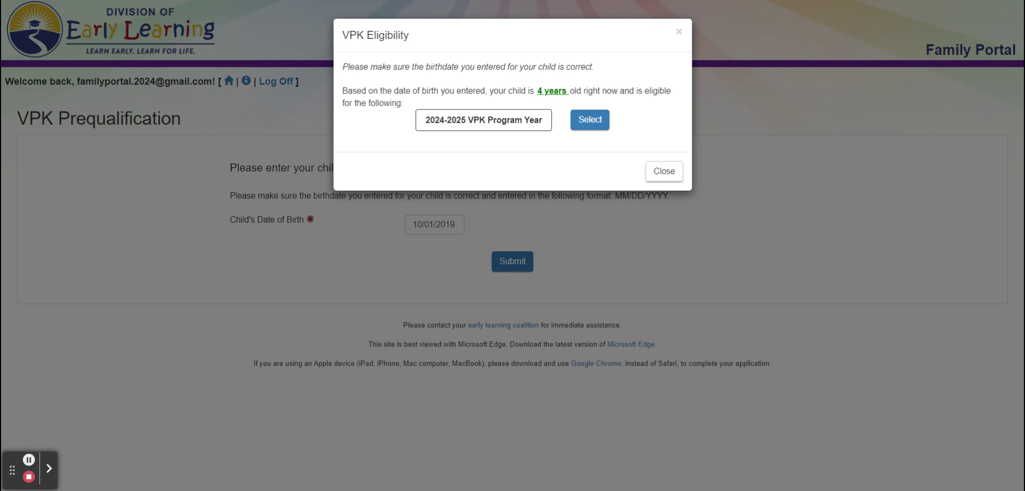
- Close the eligibility result and replace the birth date, typing 09012021
left_click(665, 171)
triple_click(456, 224)
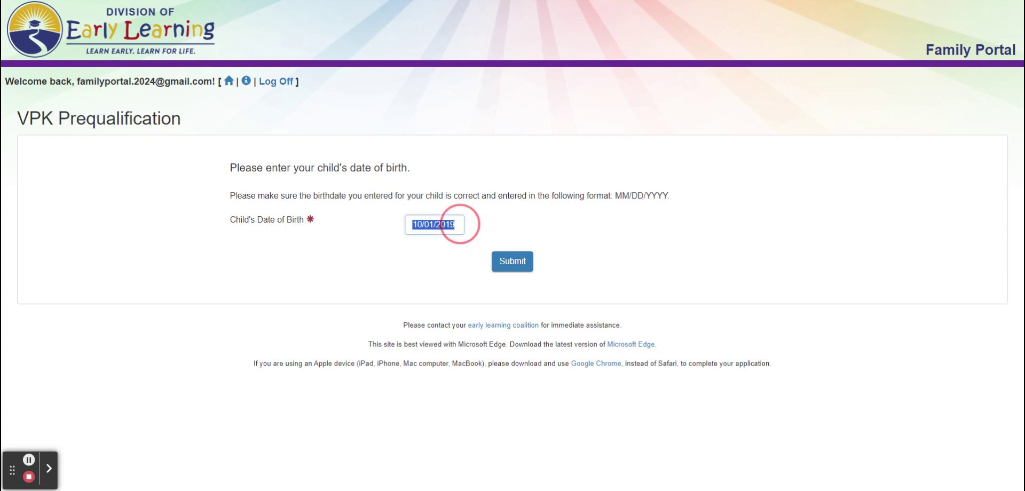
key("BackSpace")
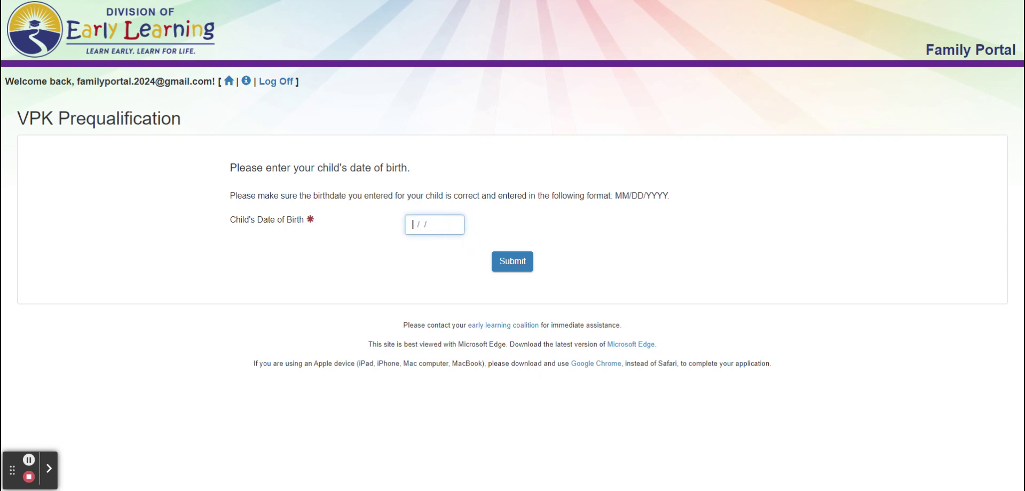
type("09012021")
- Check eligibility for the new birth date, then restore 10/01/2019 and recheck
left_click(514, 263)
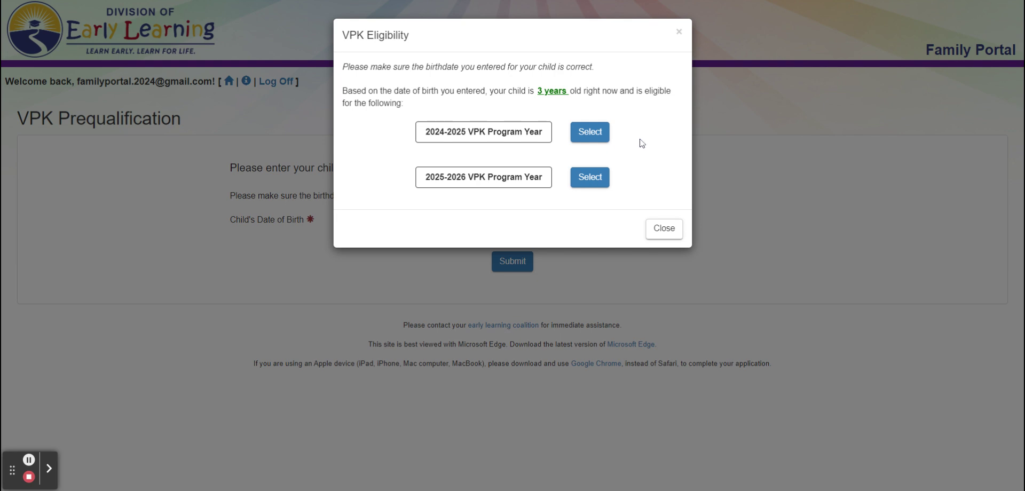
left_click(665, 229)
triple_click(462, 220)
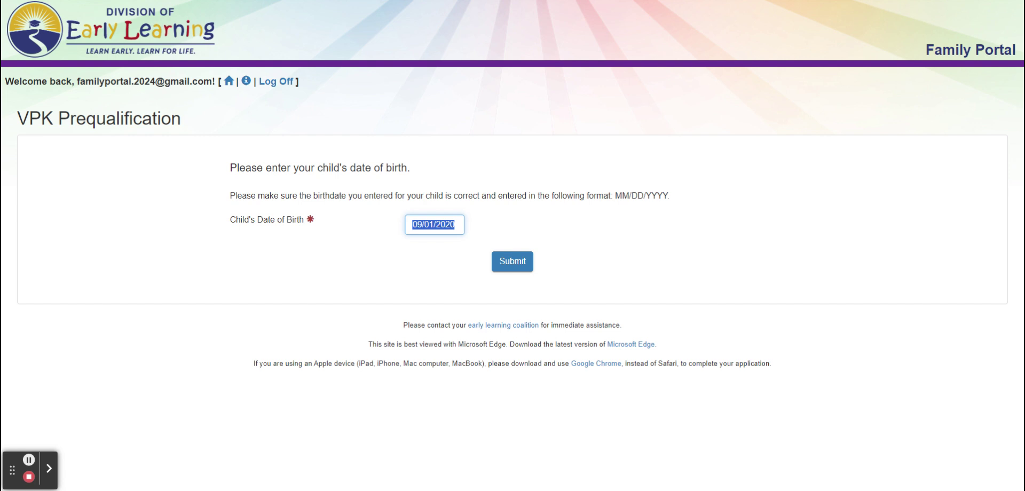
type("10/01/2019")
left_click(515, 263)
- Select the 2024-2025 VPK Program Year, read the introduction and instructions, and continue
left_click(594, 126)
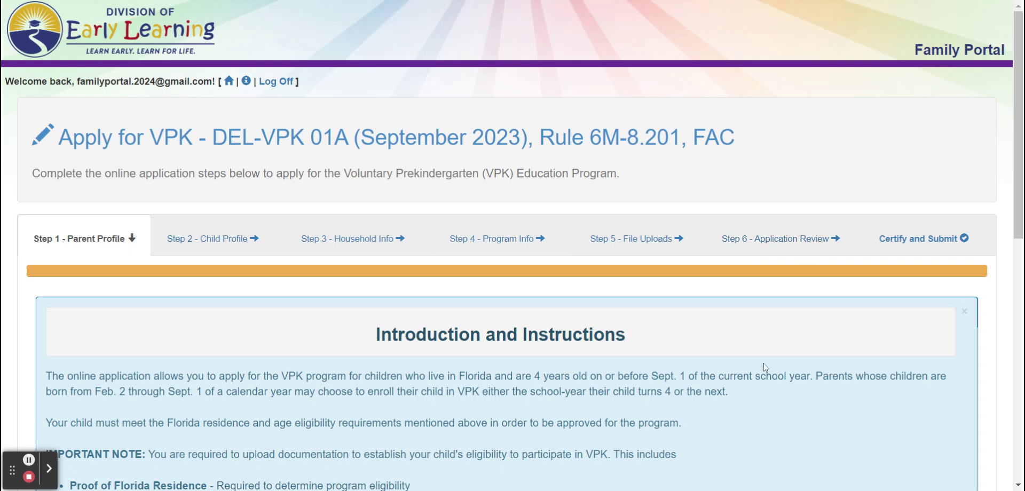
scroll(760, 394, "down", 2)
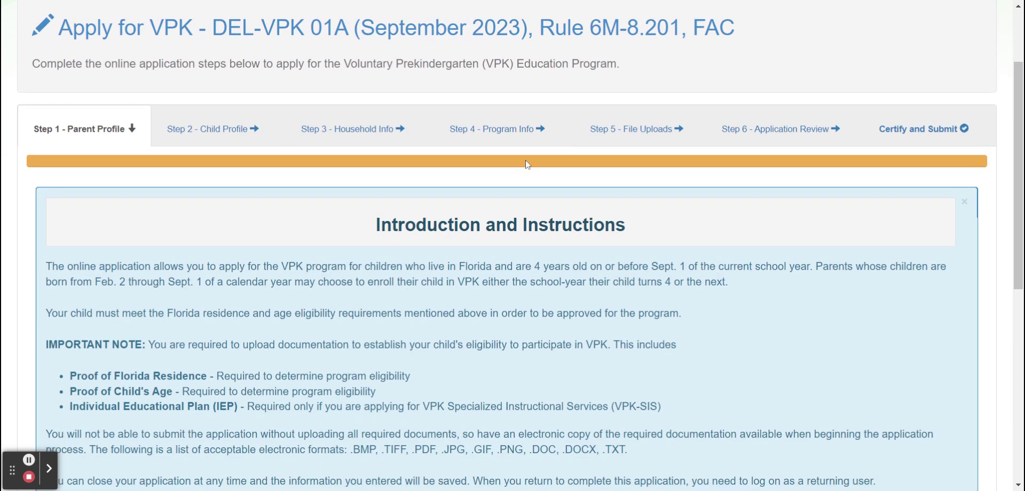
scroll(265, 300, "down", 4)
scroll(265, 300, "up", 2)
scroll(265, 300, "down", 1)
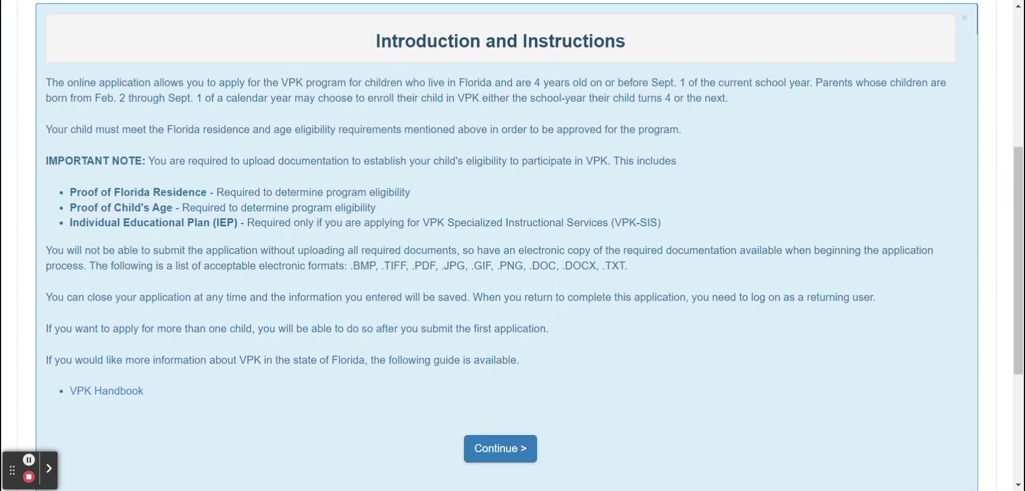
scroll(507, 246, "down", 1)
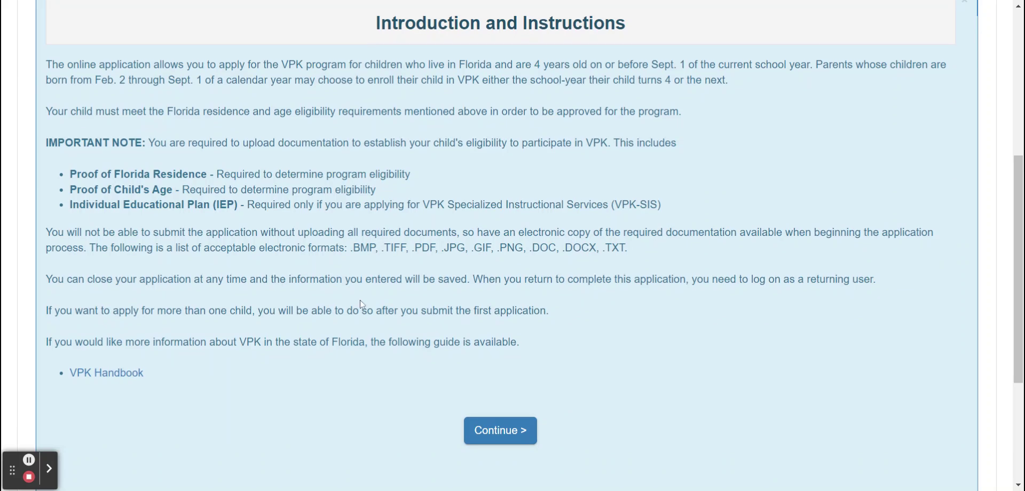
scroll(391, 395, "down", 1)
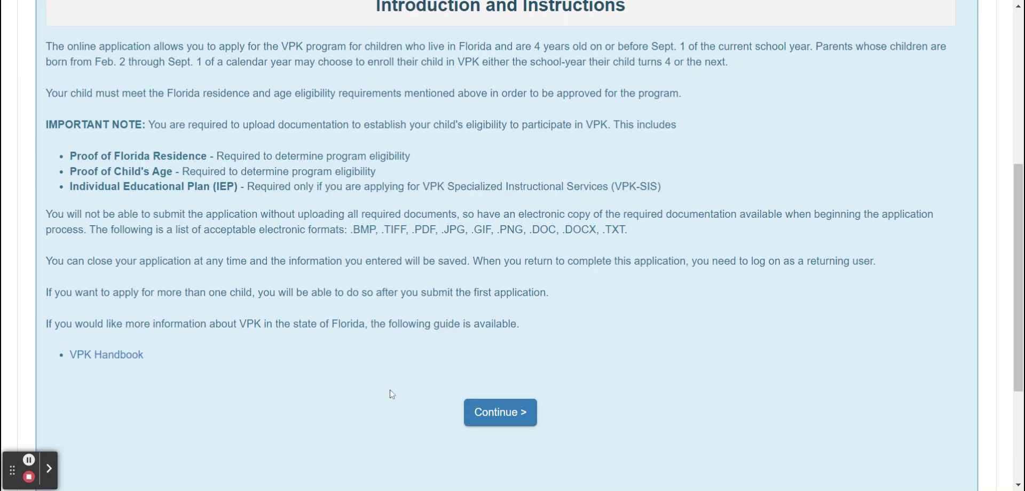
scroll(392, 394, "up", 4)
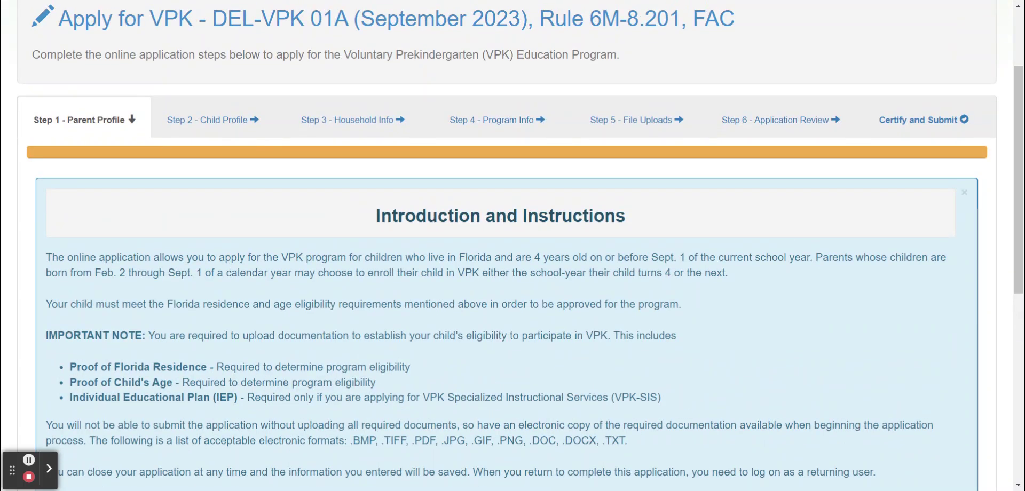
scroll(507, 246, "down", 5)
scroll(507, 245, "up", 2)
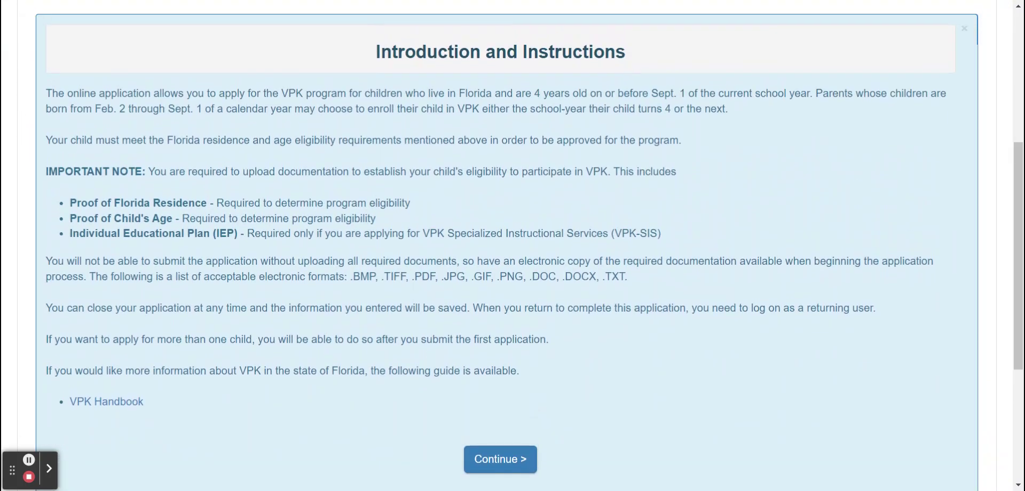
scroll(361, 372, "down", 1)
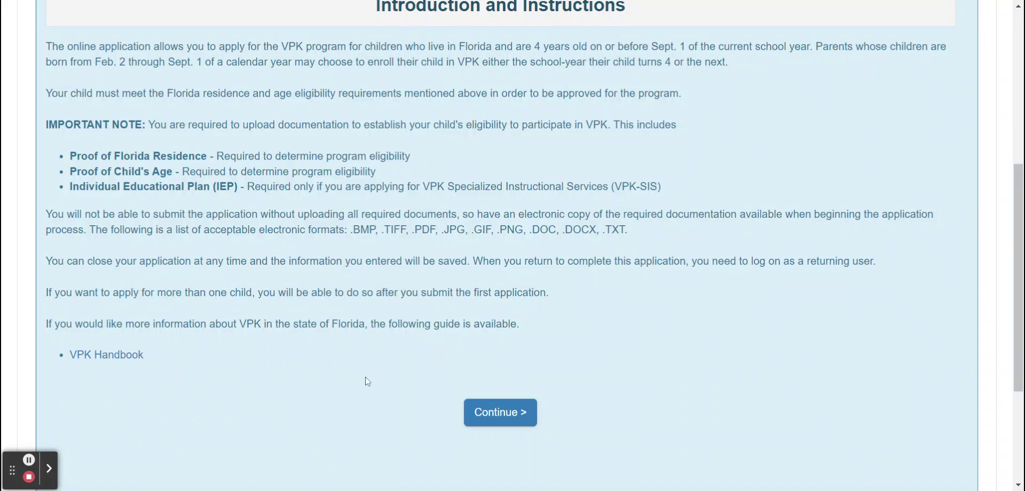
scroll(368, 381, "up", 3)
scroll(368, 381, "down", 6)
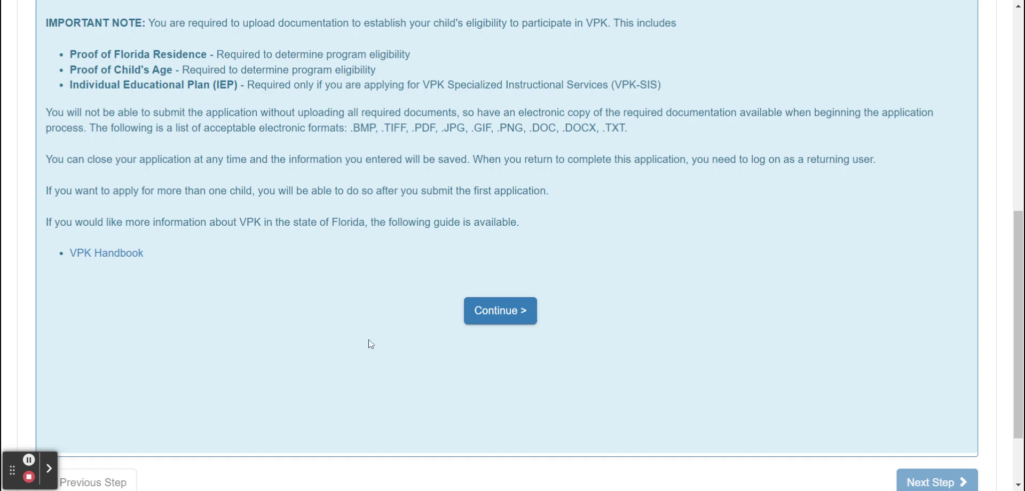
scroll(372, 349, "up", 7)
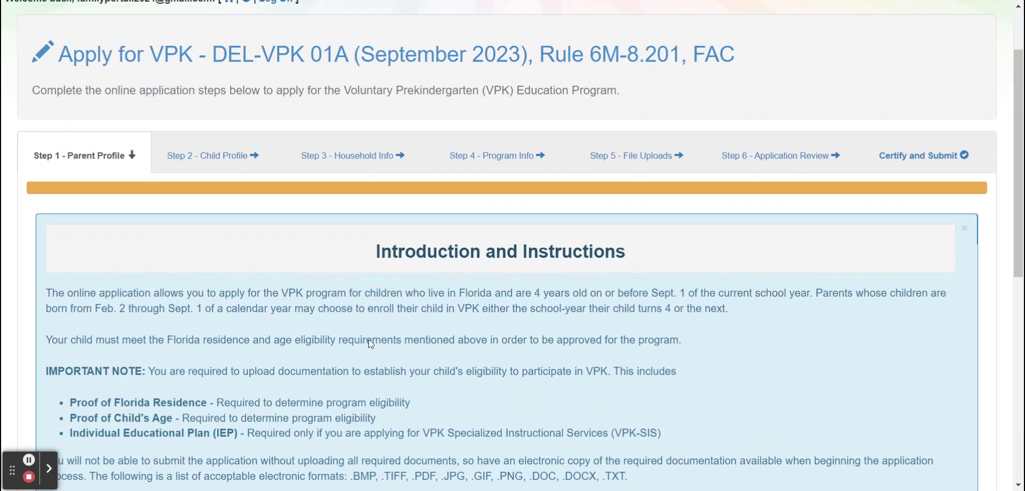
scroll(371, 345, "up", 3)
scroll(371, 344, "down", 11)
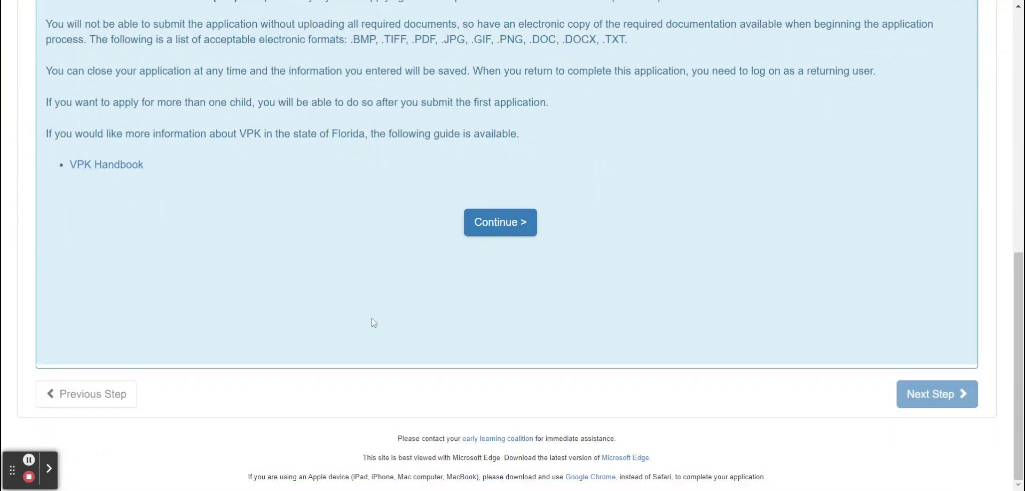
left_click(494, 228)
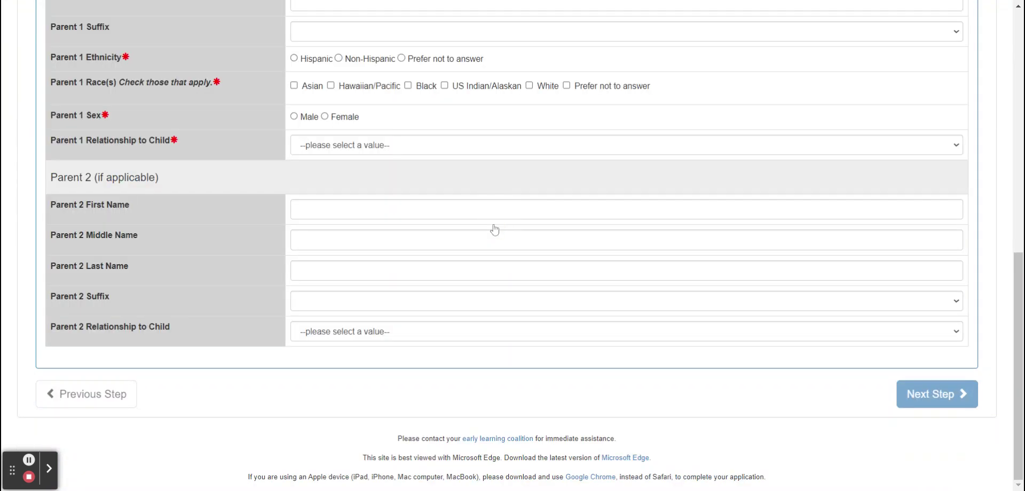
- Enter Parent 1's first and last name
scroll(494, 230, "up", 5)
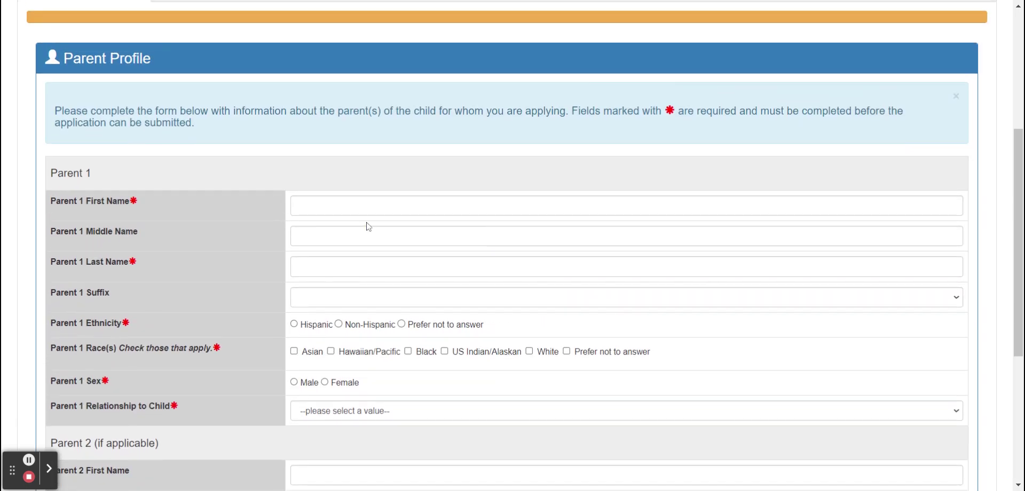
left_click(355, 206)
type("Jane")
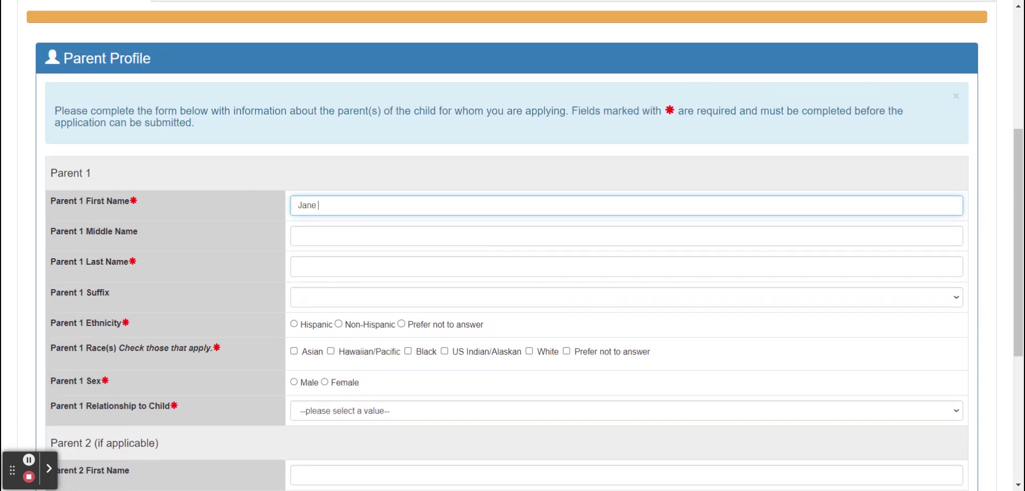
key("Tab")
key("Tab")
type("Smith")
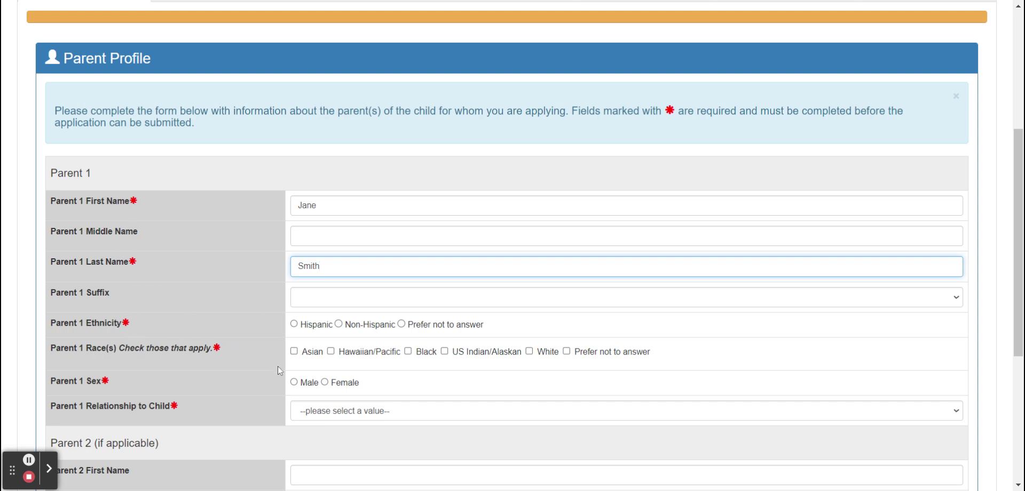
- Set Parent 1's ethnicity and race to Prefer not to answer, sex Female, relationship Parent/Stepparent
scroll(221, 363, "down", 2)
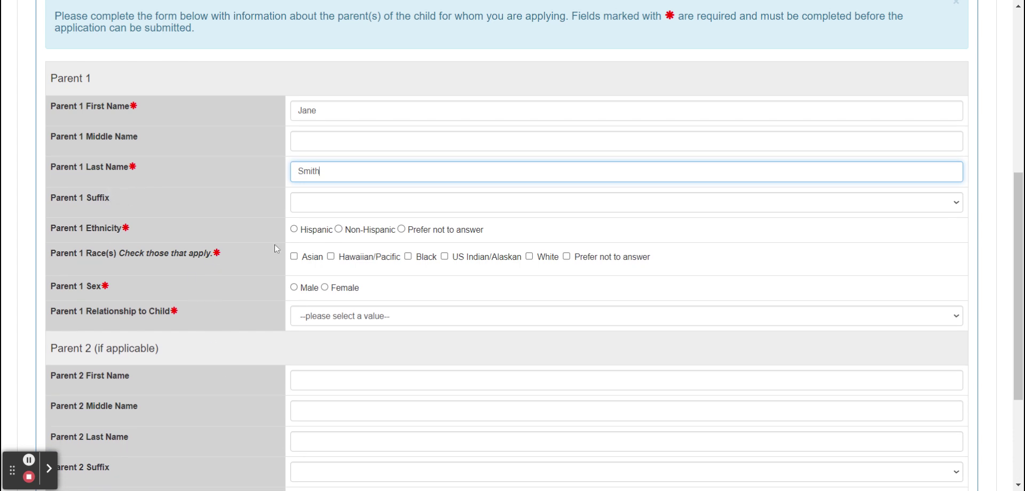
left_click(411, 225)
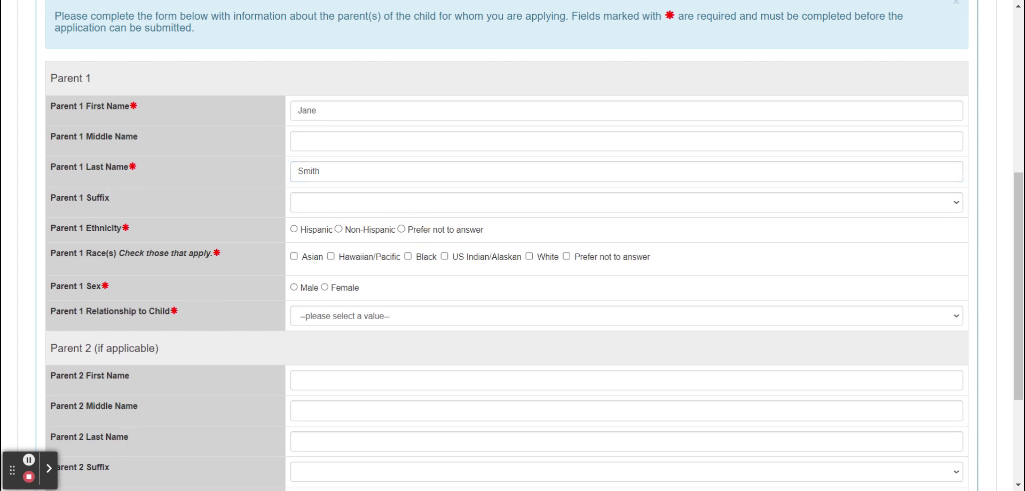
left_click(402, 229)
left_click(567, 257)
left_click(326, 283)
left_click(347, 317)
left_click(342, 331)
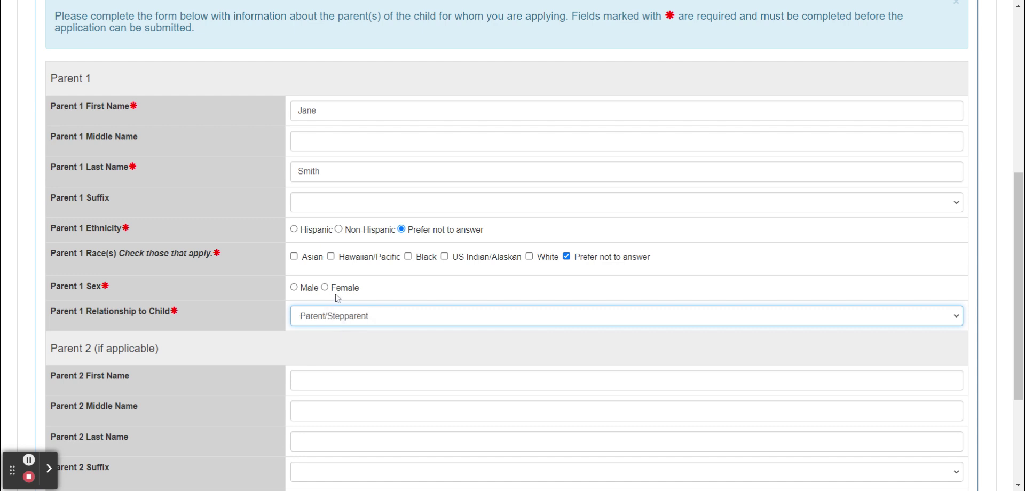
left_click(324, 287)
scroll(203, 306, "down", 3)
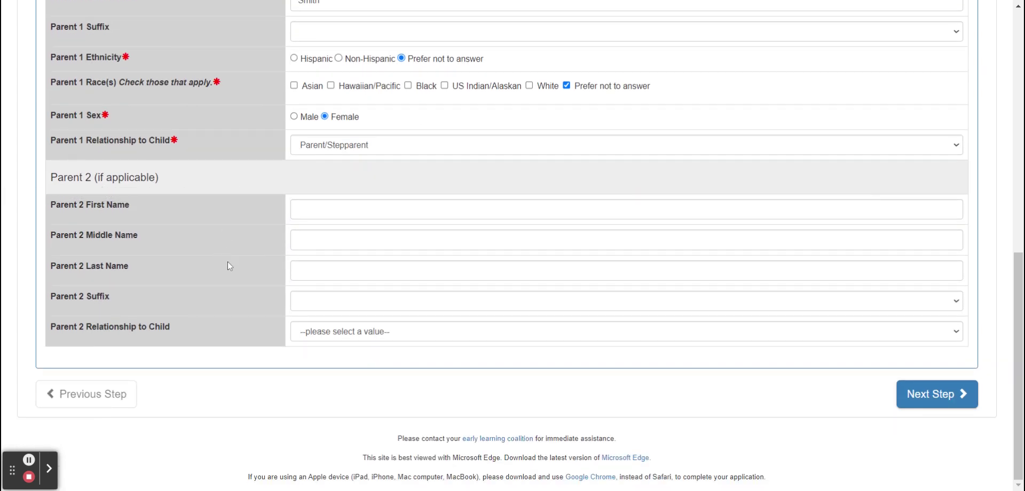
scroll(227, 261, "up", 1)
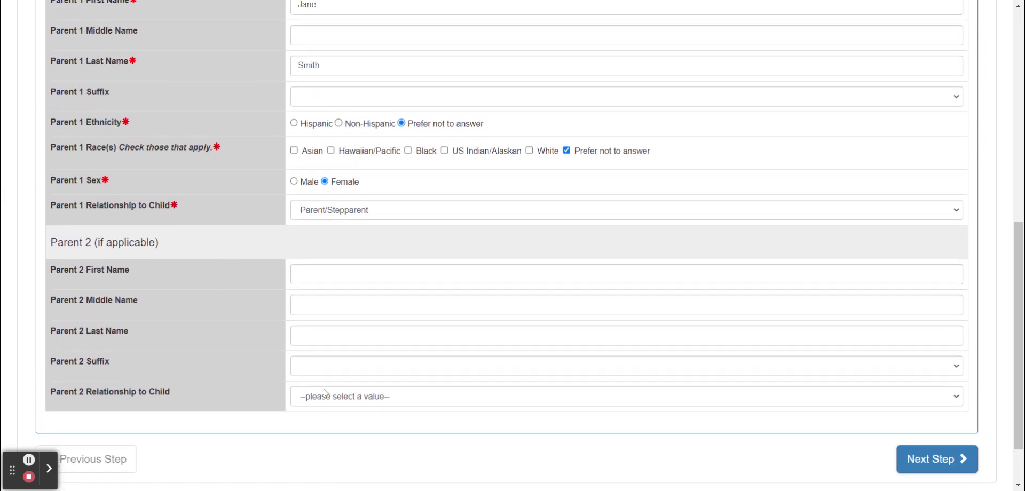
scroll(325, 394, "down", 1)
- Move to the Child Profile step and enter the child's first and last name
left_click(926, 395)
scroll(552, 311, "down", 4)
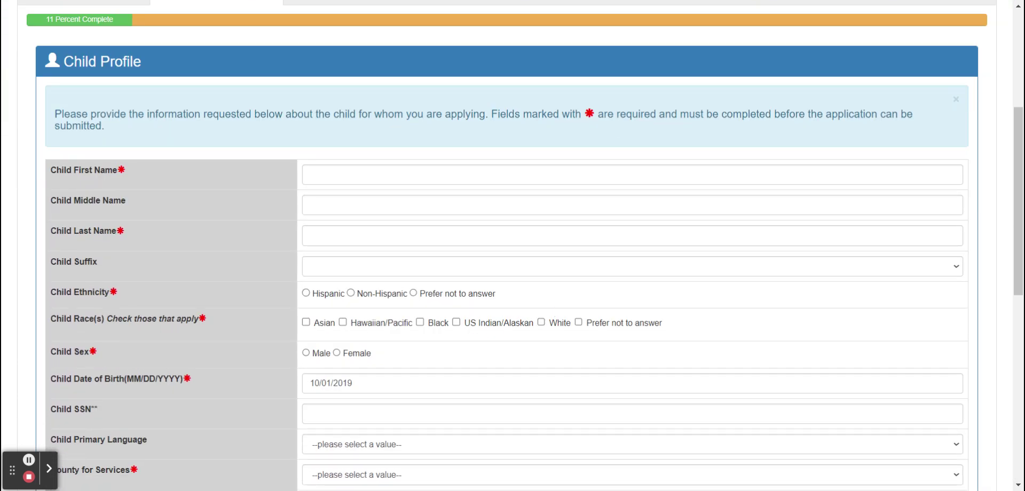
left_click(369, 171)
type("John")
key("Tab")
key("Tab")
type("Smith")
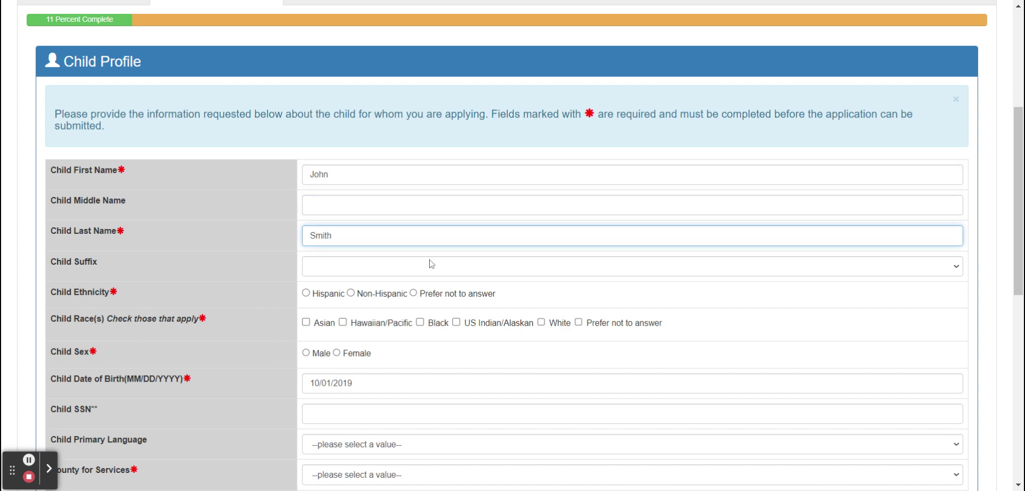
- Mark the child as Hispanic, race Prefer not to answer, Male, with Orange as service county
left_click(306, 293)
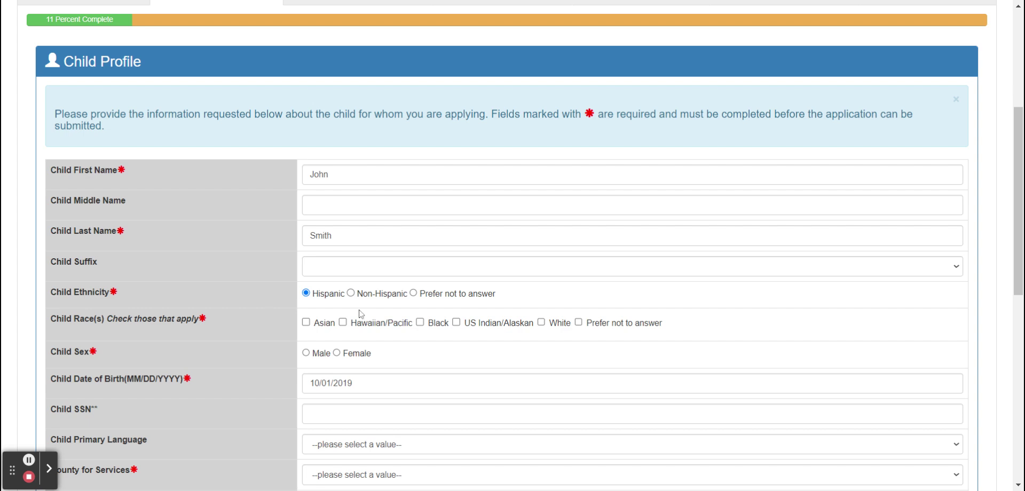
left_click(579, 323)
scroll(581, 324, "down", 3)
left_click(306, 214)
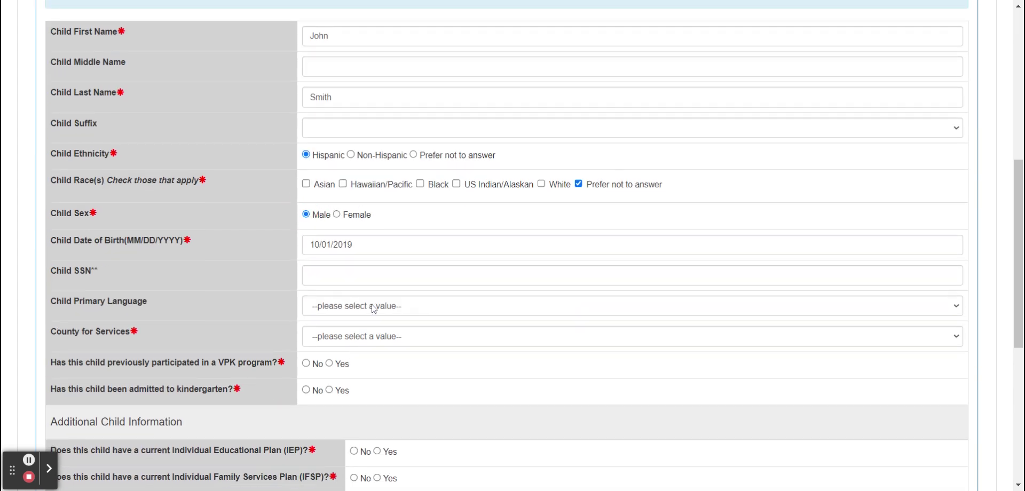
left_click(381, 330)
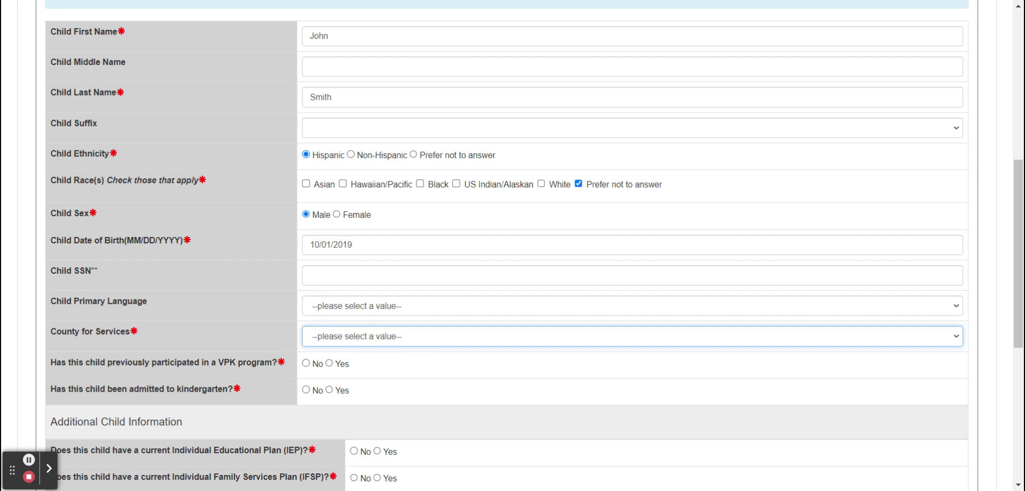
left_click(326, 353)
left_click(265, 322)
- Answer No to prior VPK participation and to kindergarten admission
scroll(266, 327, "down", 3)
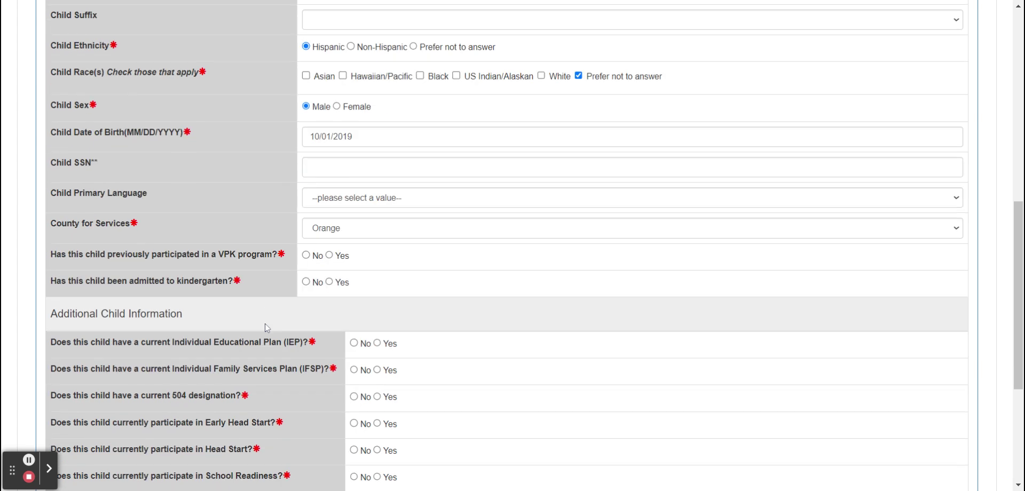
scroll(265, 327, "down", 1)
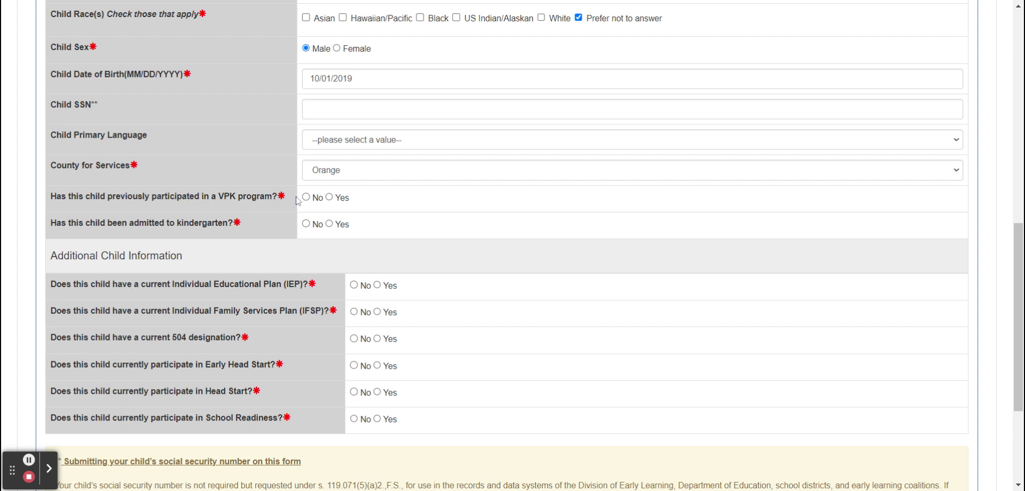
left_click(306, 197)
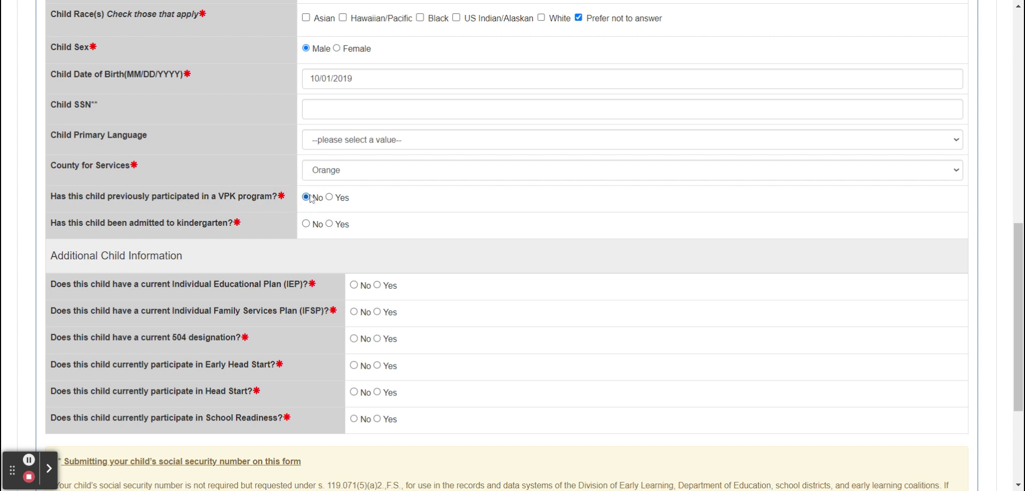
left_click(306, 226)
scroll(246, 255, "down", 1)
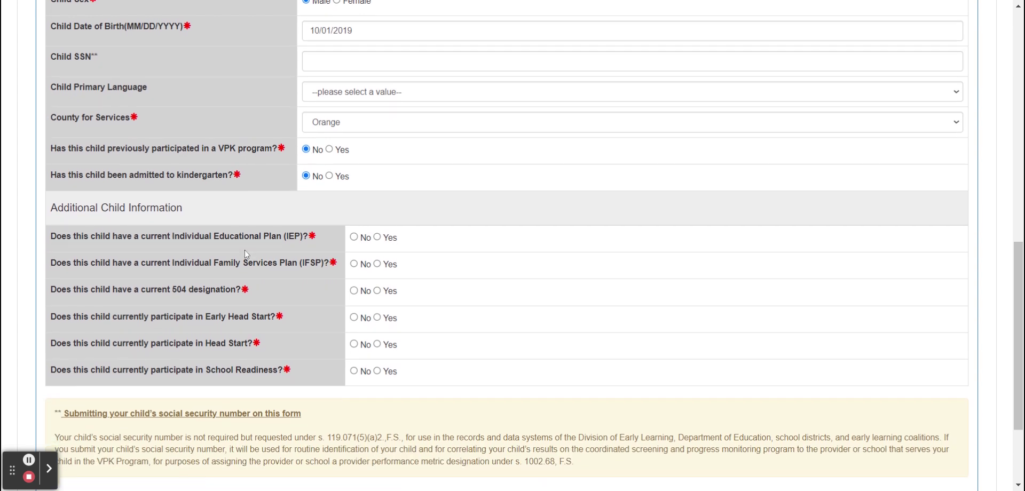
scroll(246, 254, "down", 2)
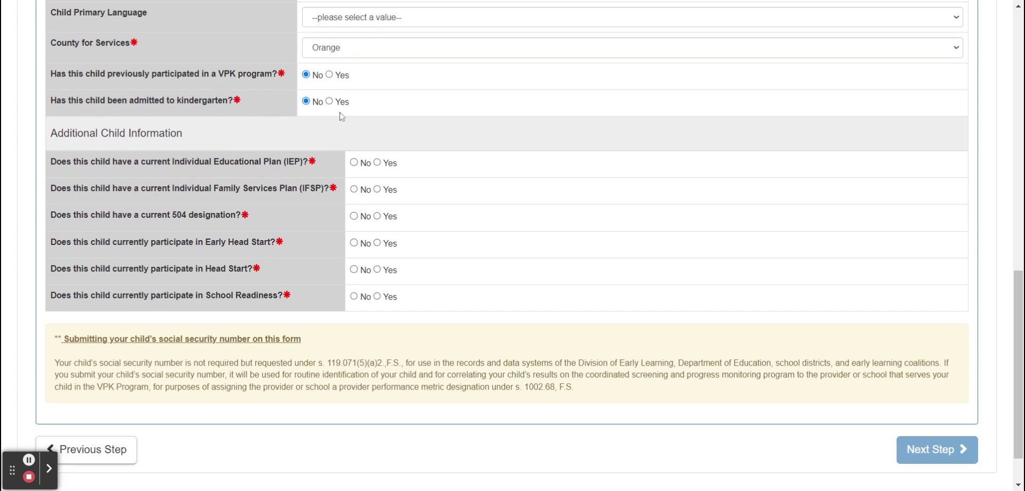
scroll(332, 153, "down", 1)
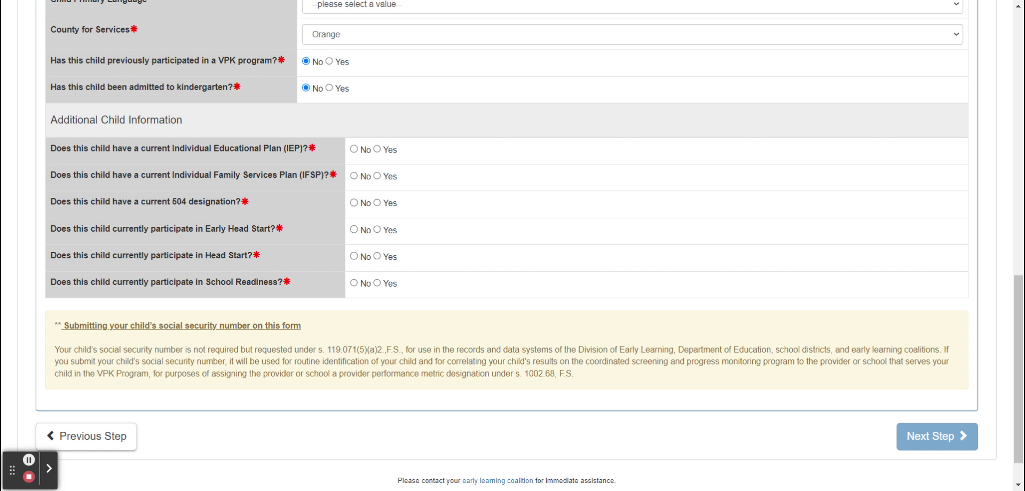
- Answer No to the IEP, IFSP, 504, Early Head Start, Head Start and School Readiness questions
left_click(354, 150)
left_click(357, 176)
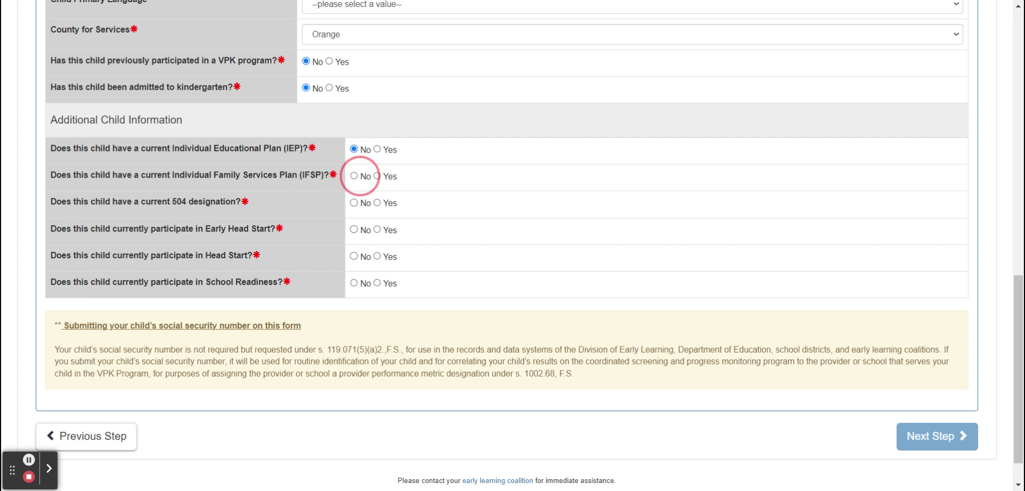
left_click(354, 202)
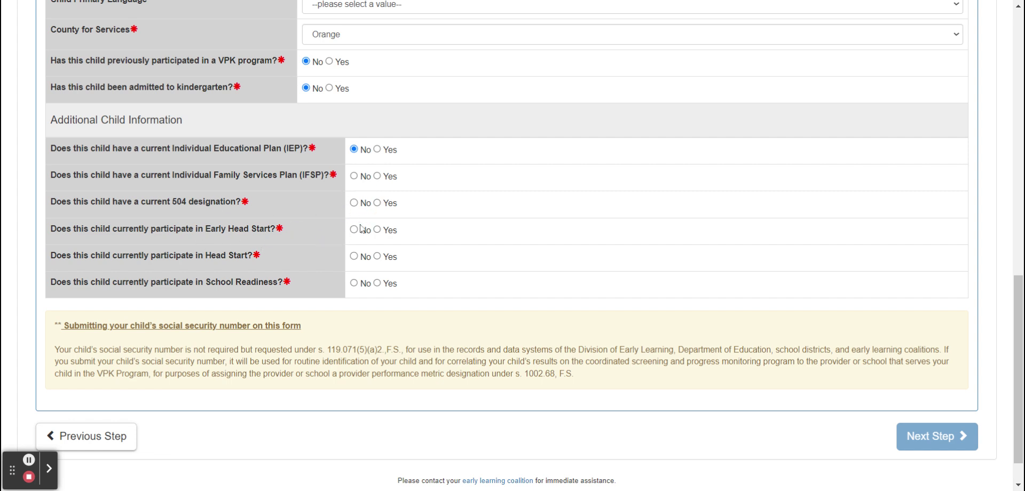
left_click(354, 203)
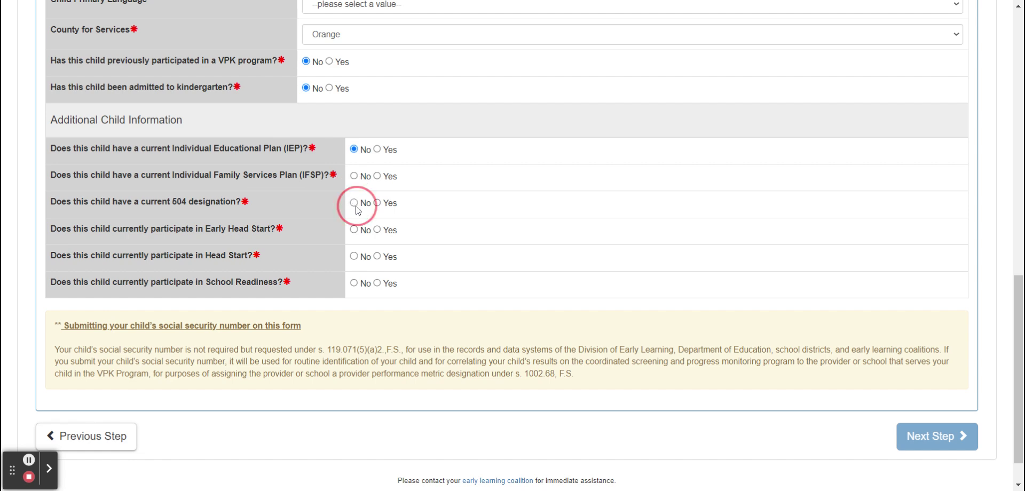
left_click(354, 176)
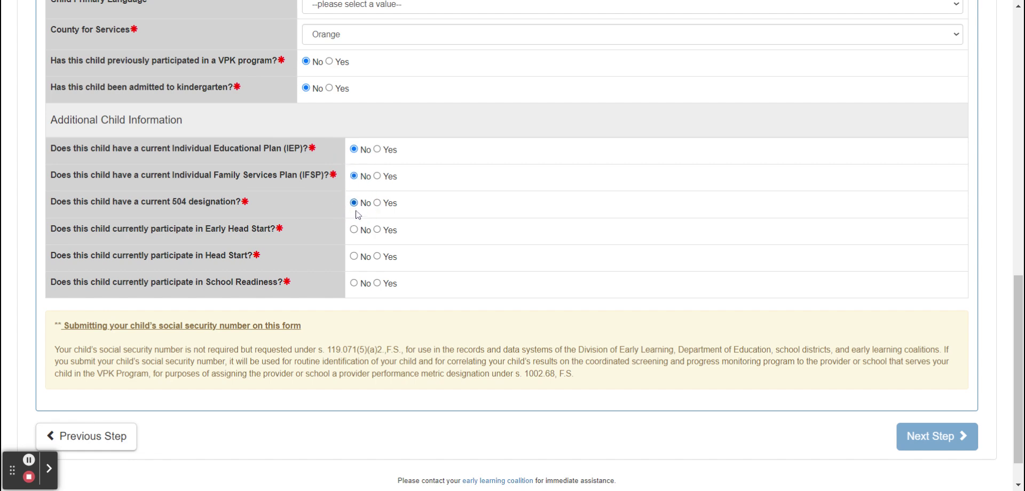
left_click(358, 230)
left_click(354, 256)
scroll(308, 297, "down", 1)
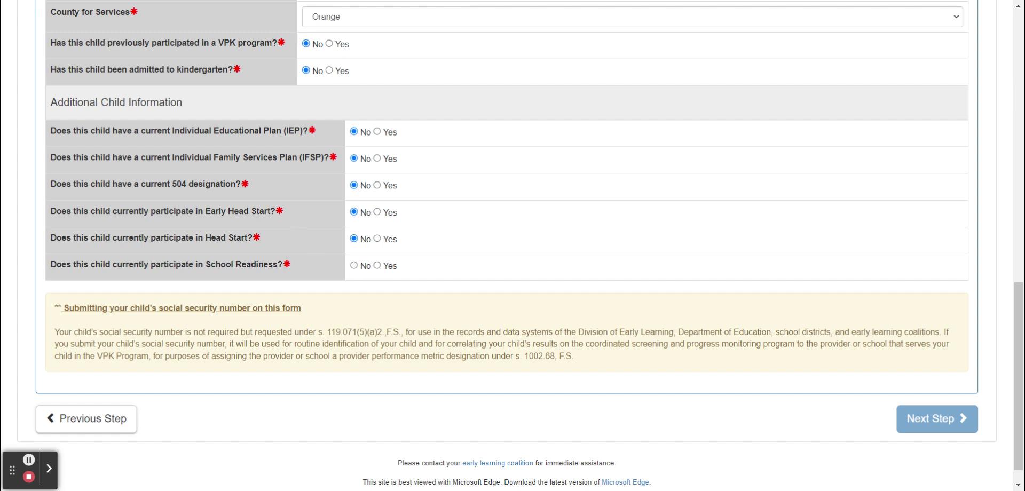
left_click(354, 265)
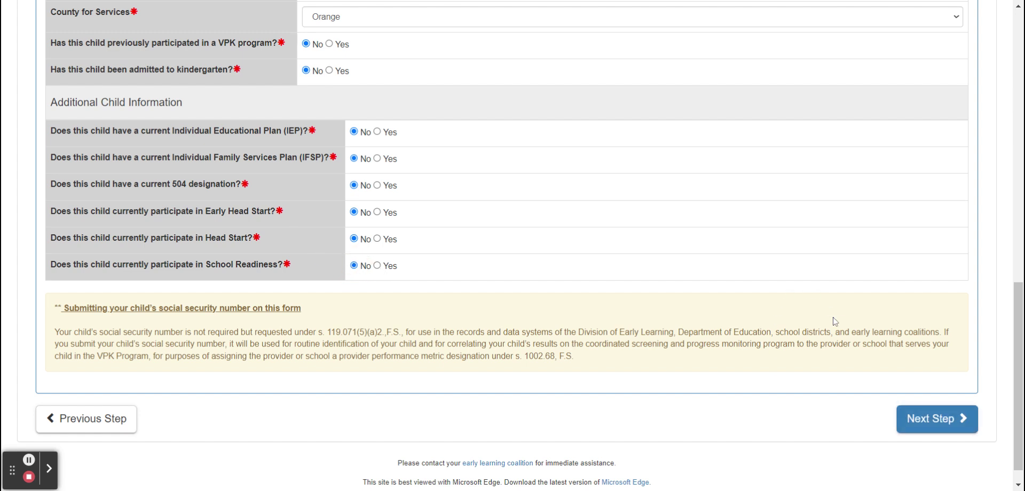
- Submit the Child Profile to get the 4-year-old, 2024-2025 VPK eligibility confirmation
left_click(950, 414)
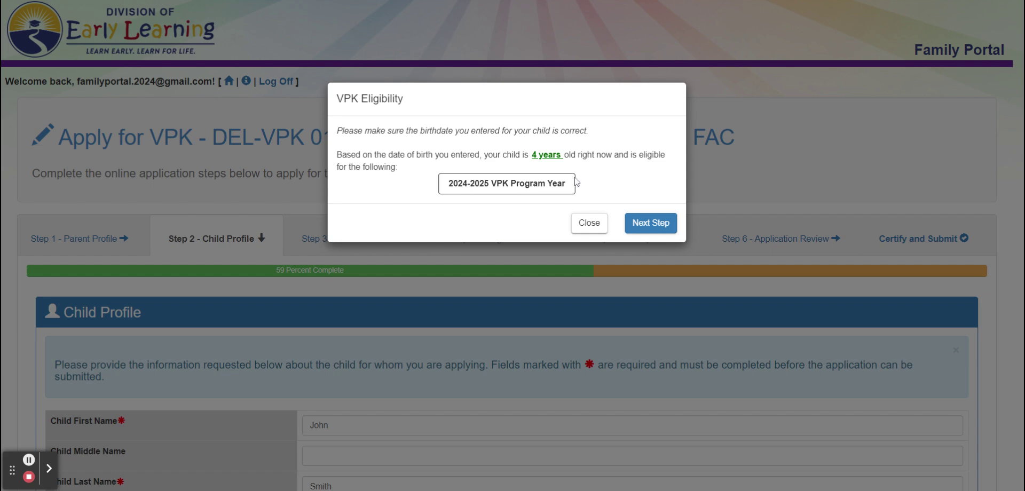
- Continue to Household Info and enter Parent 1's street address and city
left_click(652, 229)
scroll(430, 290, "down", 5)
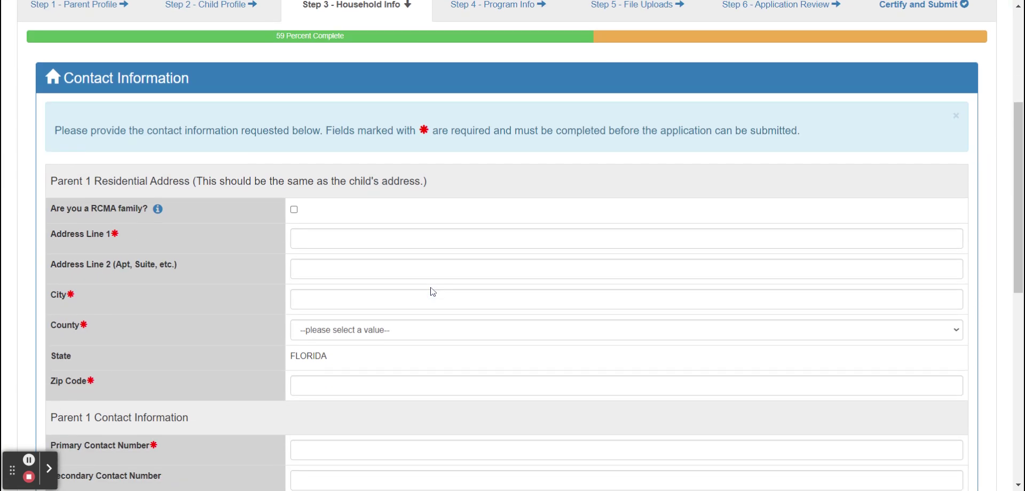
scroll(324, 199, "down", 1)
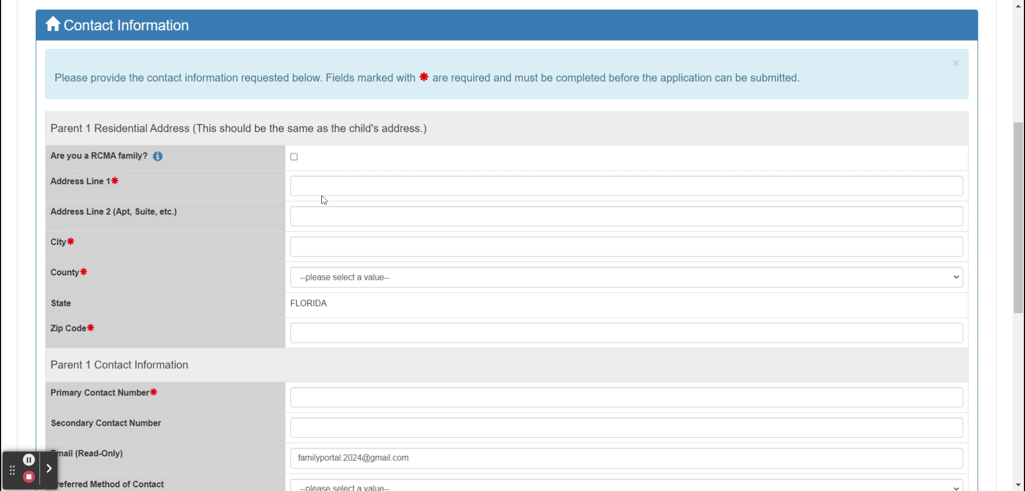
left_click(316, 184)
type("1234 Alphabet S")
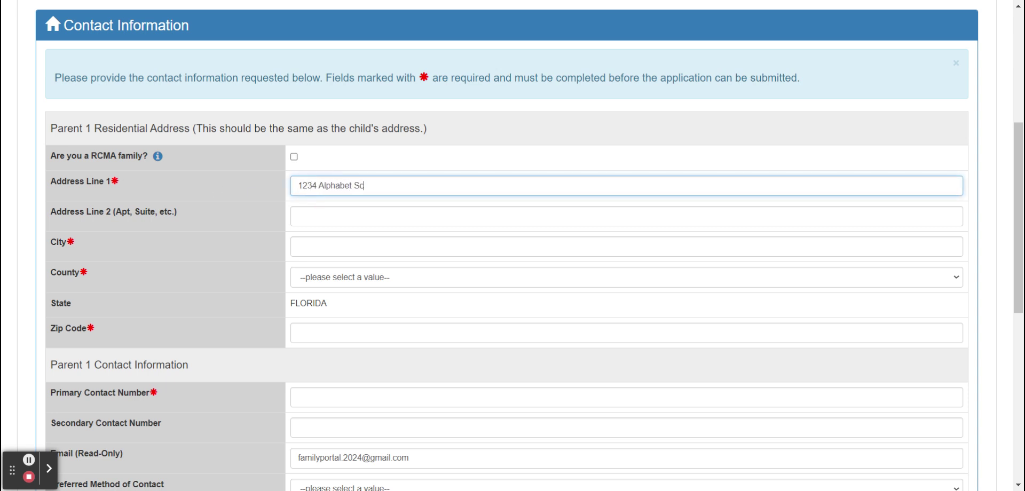
type("treet")
left_click(337, 242)
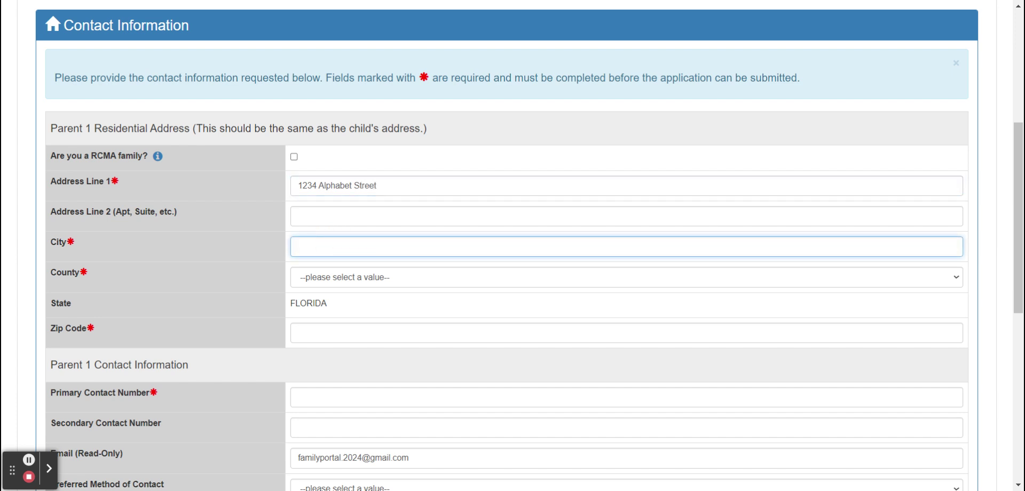
type("Somewhere")
- Set the county to Orange and enter the ZIP code and primary contact number
left_click(353, 274)
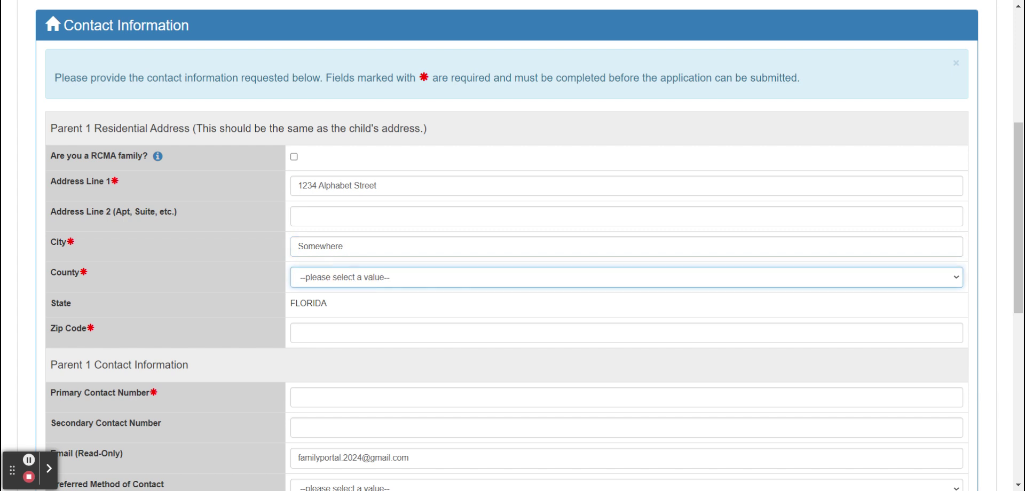
type("or")
left_click(315, 332)
type("32826")
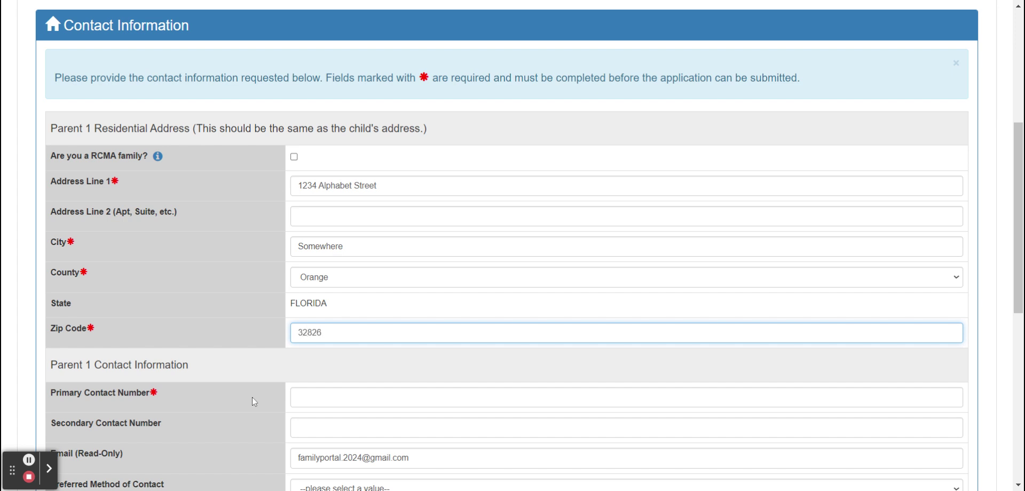
scroll(252, 396, "down", 3)
left_click(306, 259)
type("407)123-4567")
scroll(512, 245, "down", 3)
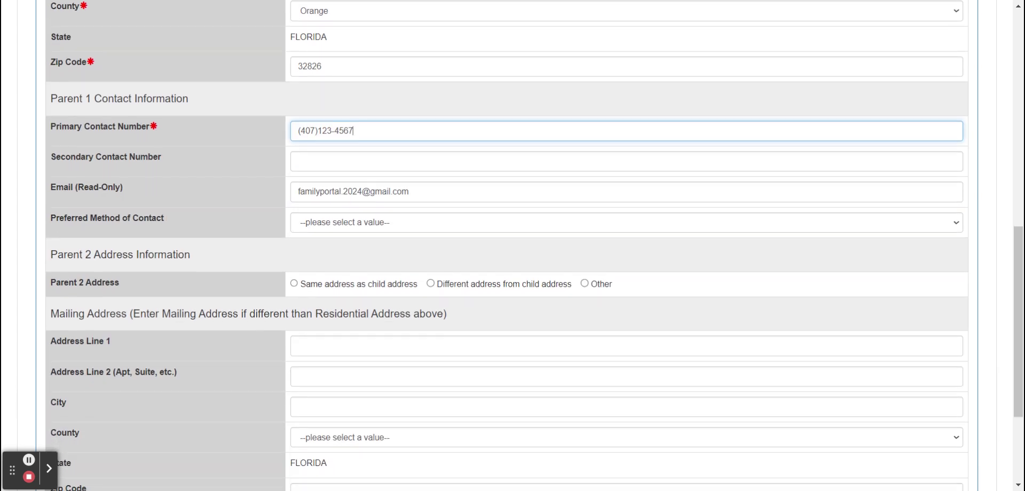
- Set the preferred contact method to the primary contact number
left_click(346, 227)
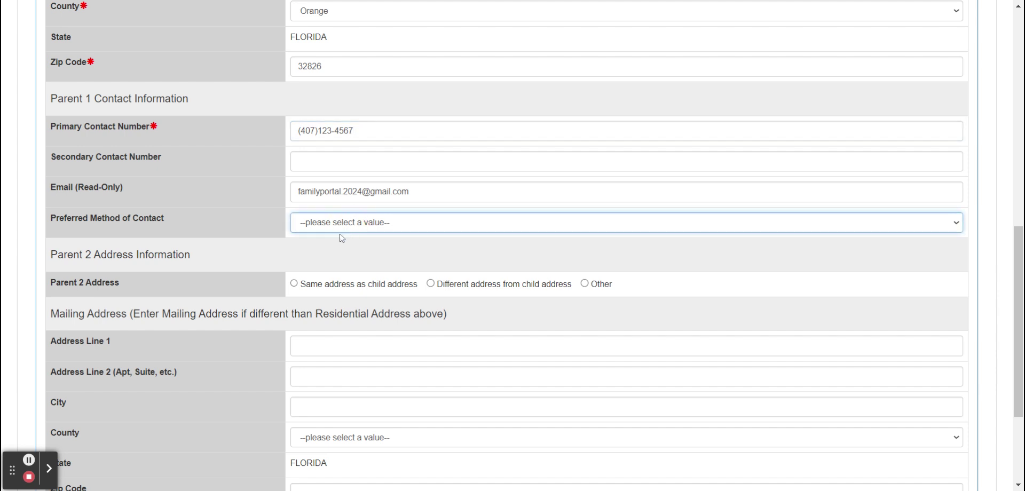
left_click(325, 248)
left_click(258, 202)
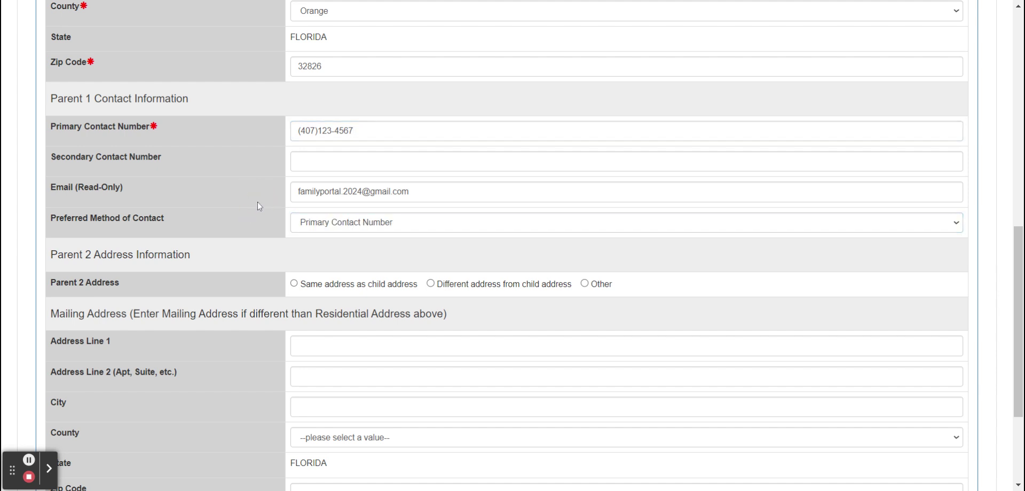
scroll(257, 201, "down", 3)
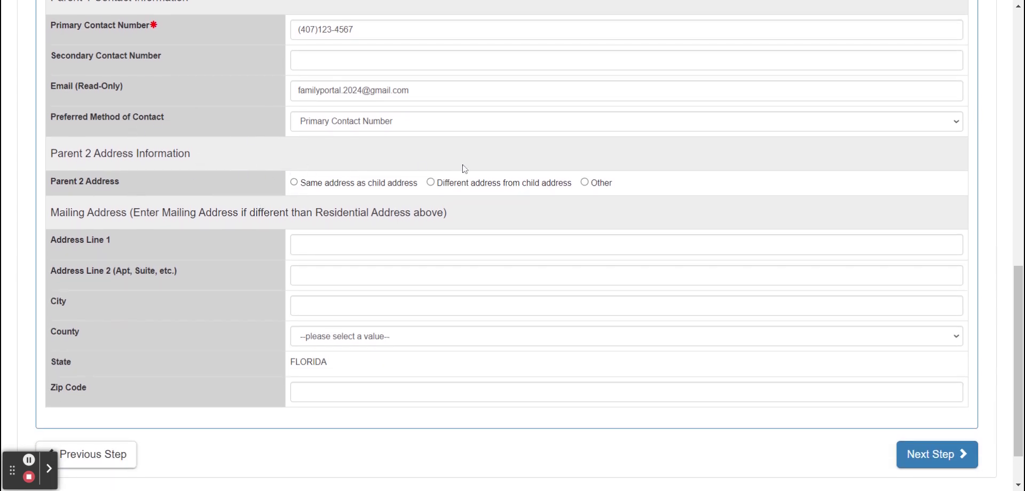
scroll(416, 172, "down", 1)
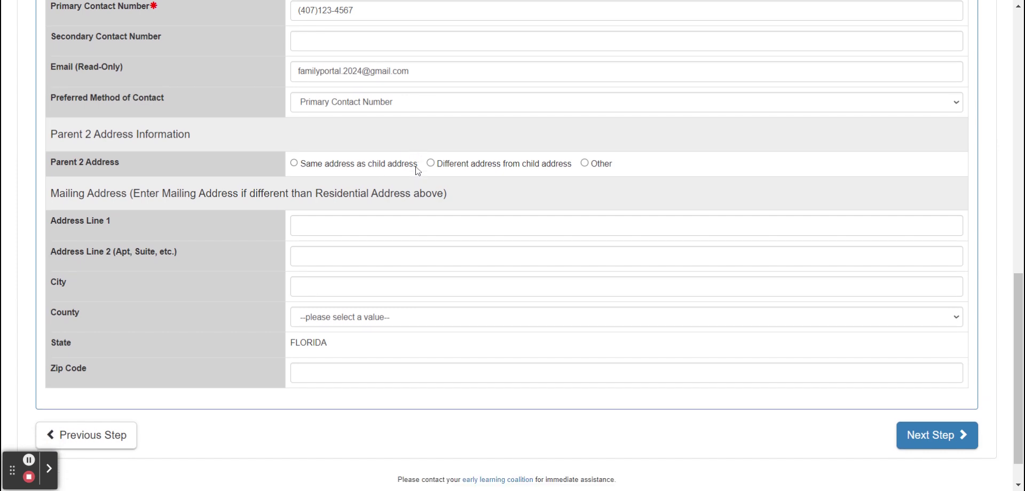
scroll(417, 170, "up", 1)
scroll(414, 169, "up", 2)
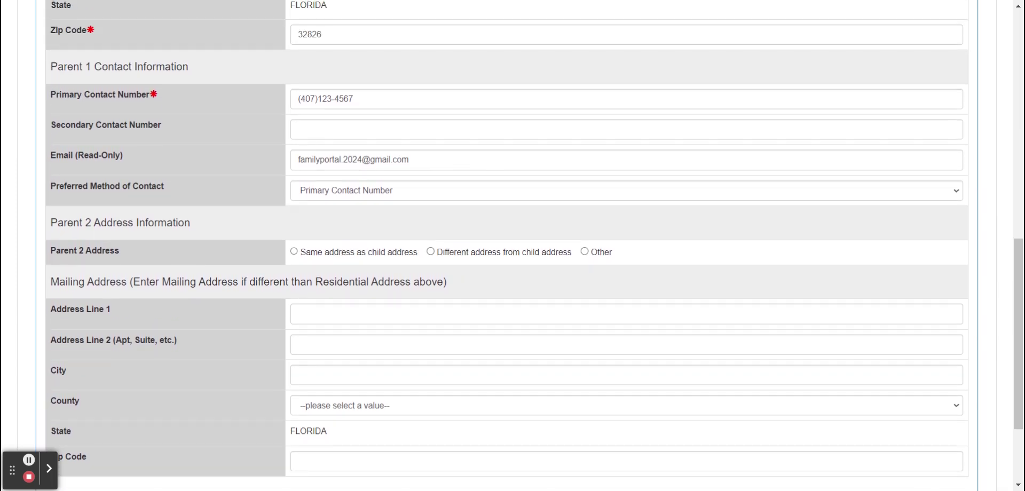
- Choose Other for Parent 2's address and review the blank Mailing Address fields
left_click(586, 252)
scroll(271, 236, "down", 3)
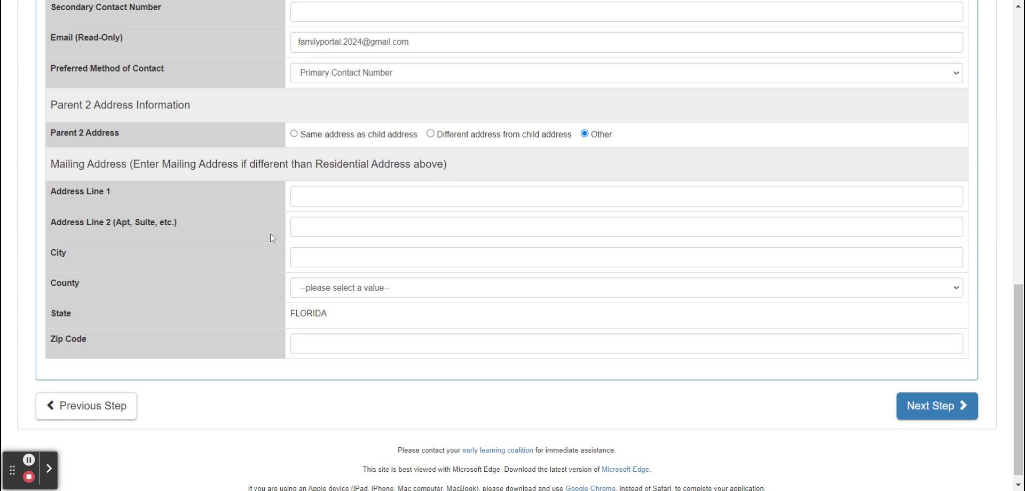
scroll(295, 195, "up", 3)
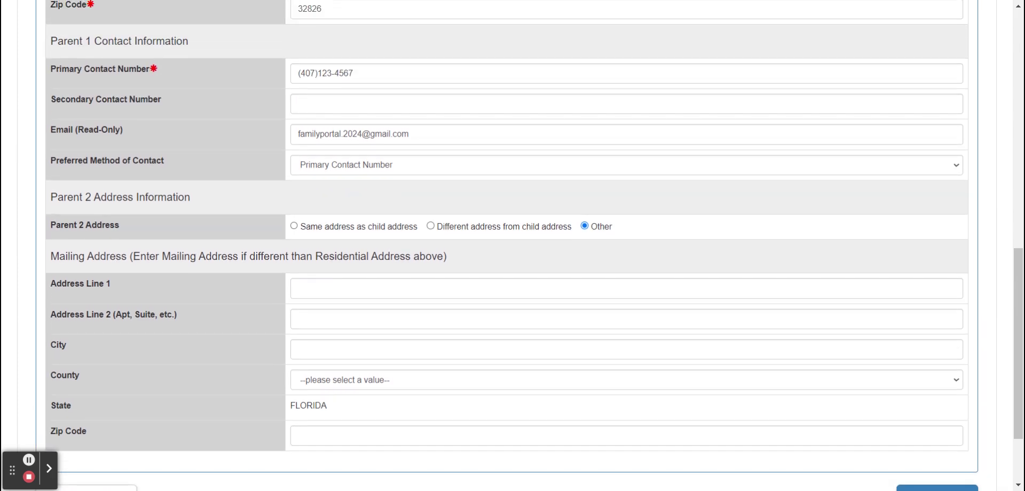
scroll(507, 246, "down", 1)
scroll(507, 245, "up", 2)
scroll(507, 246, "down", 2)
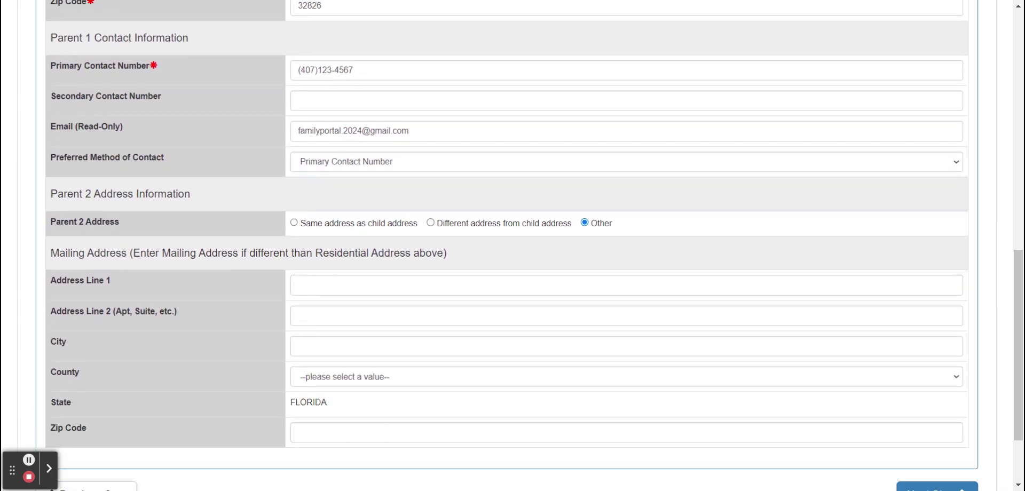
scroll(507, 245, "up", 4)
scroll(507, 246, "up", 1)
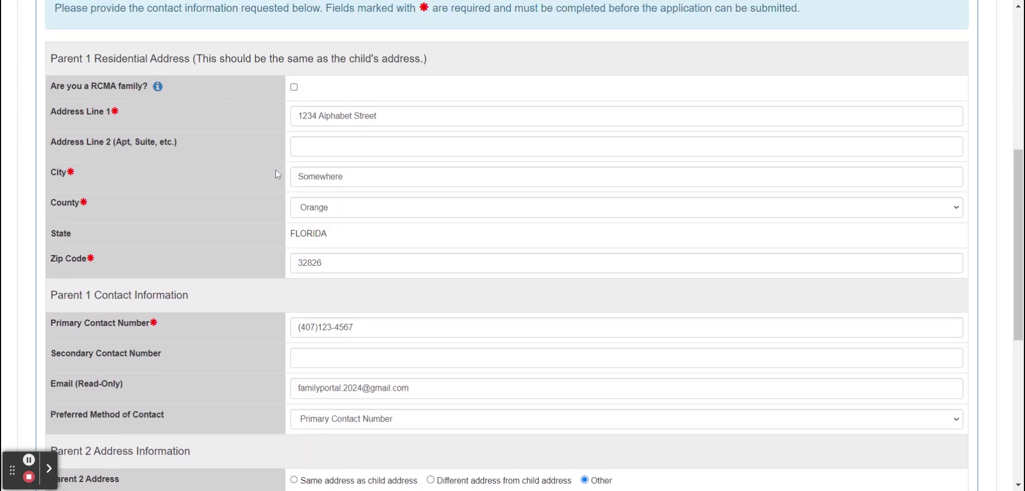
scroll(275, 229, "down", 6)
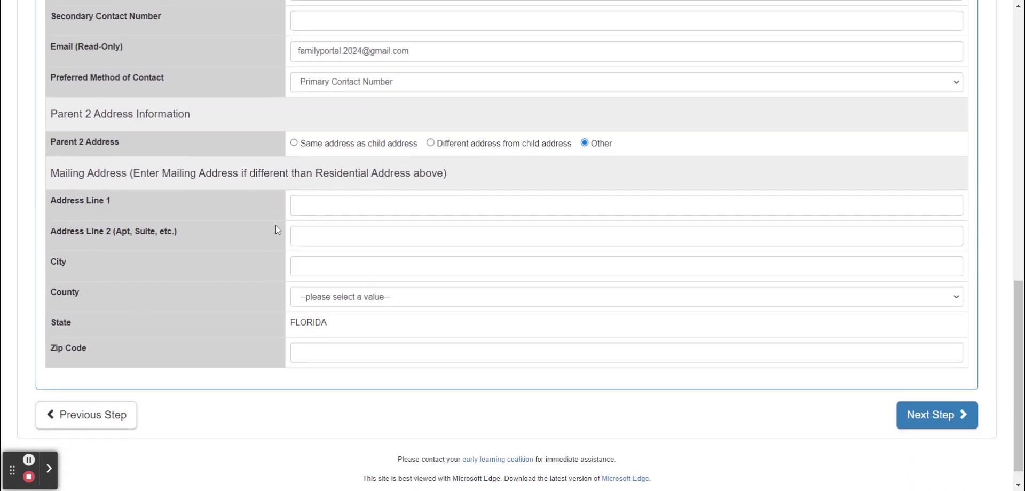
- In Program Info, choose the School year (540 hours) session and Private provider setting, then advance
left_click(957, 419)
scroll(595, 330, "down", 3)
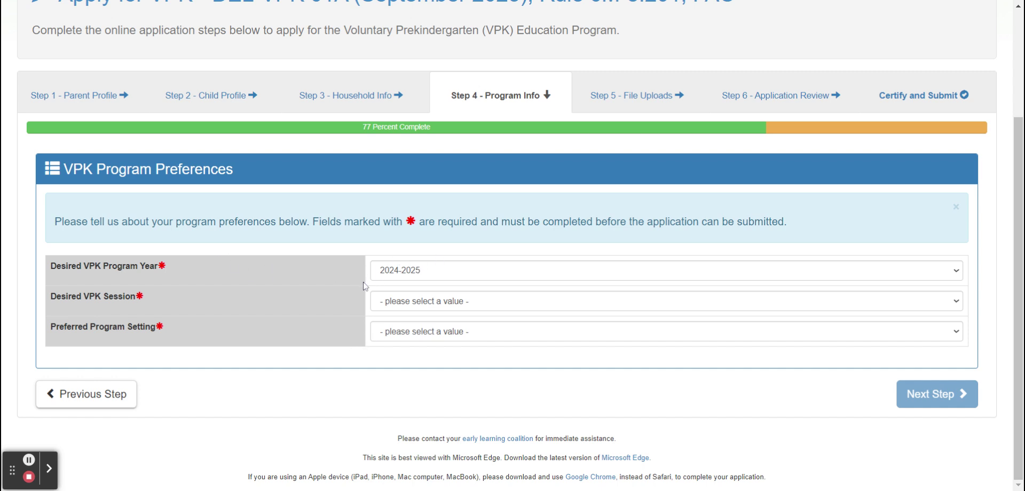
left_click(417, 298)
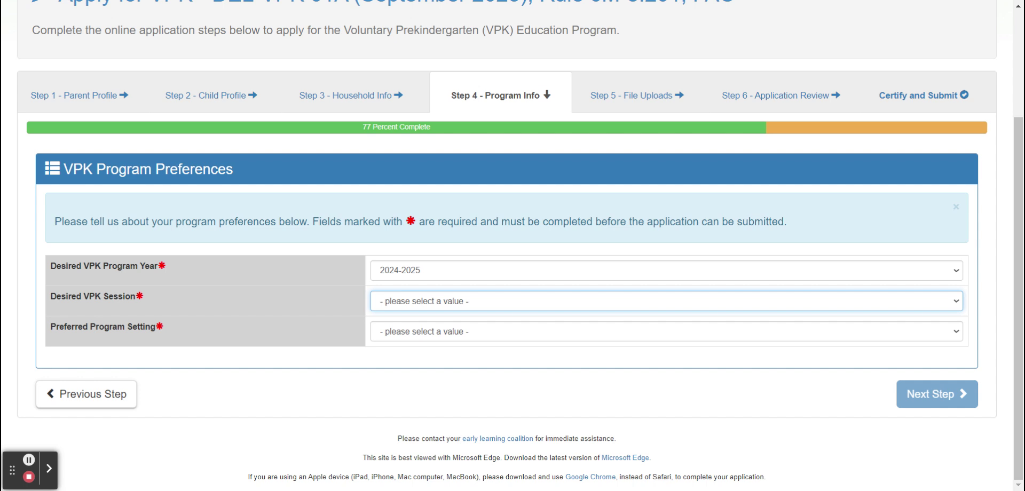
key("Down")
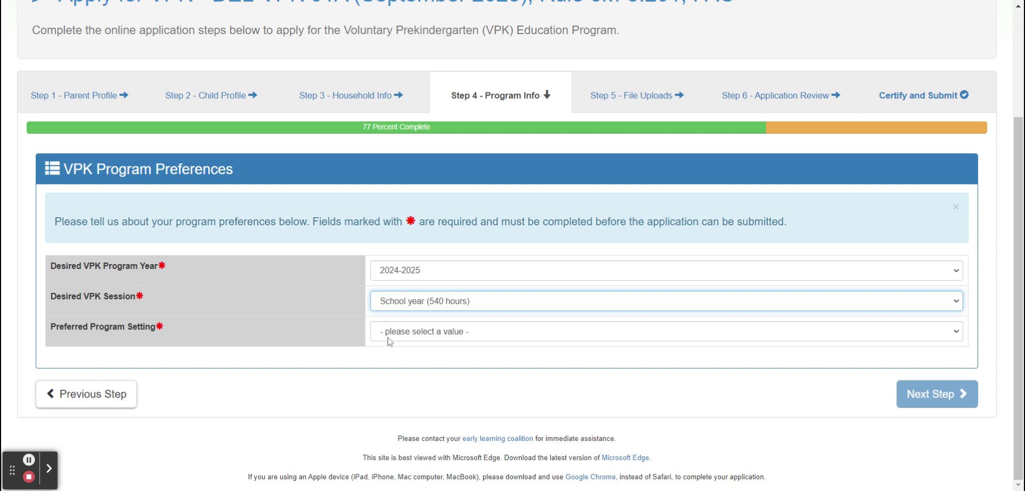
left_click(389, 341)
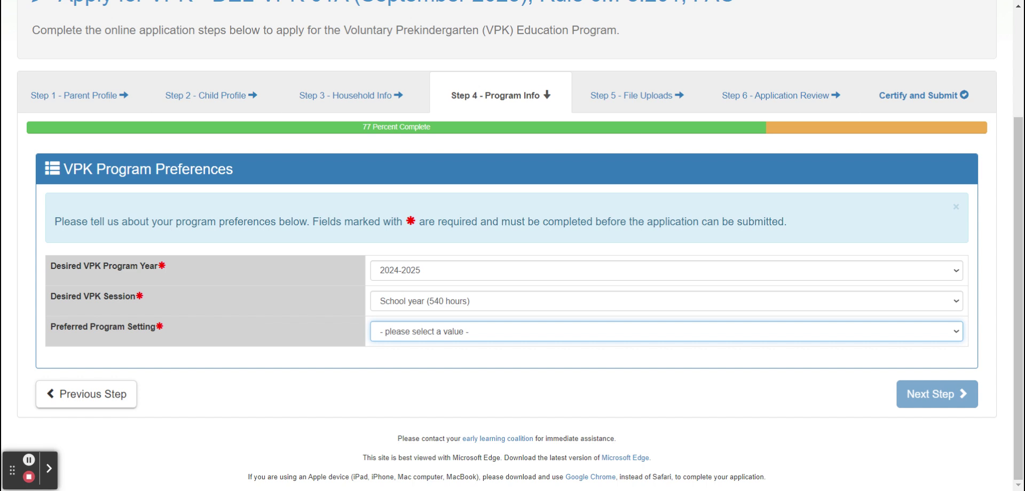
key("Down")
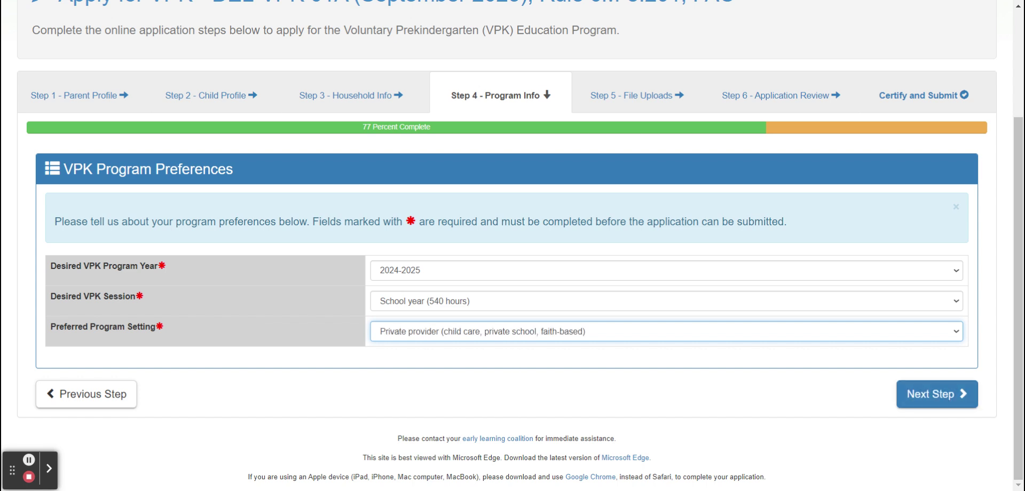
left_click(925, 402)
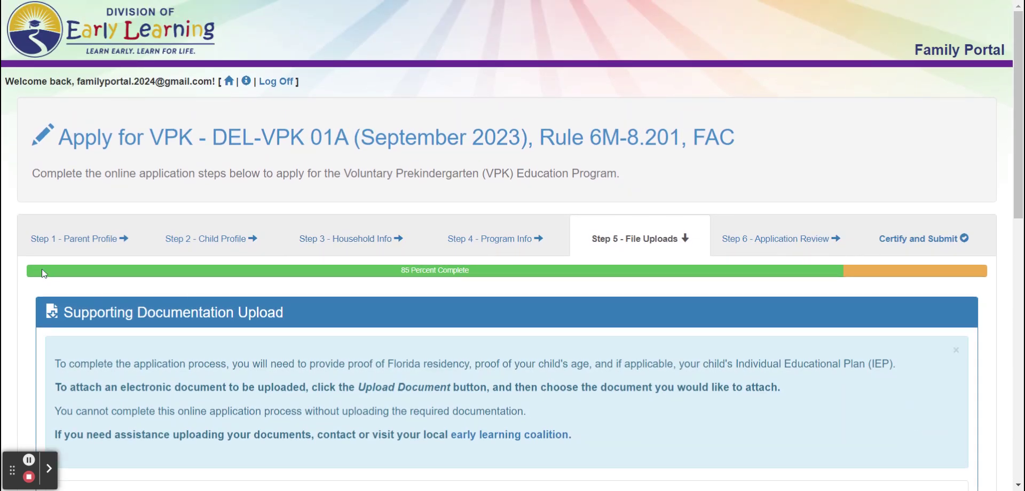
scroll(468, 283, "down", 1)
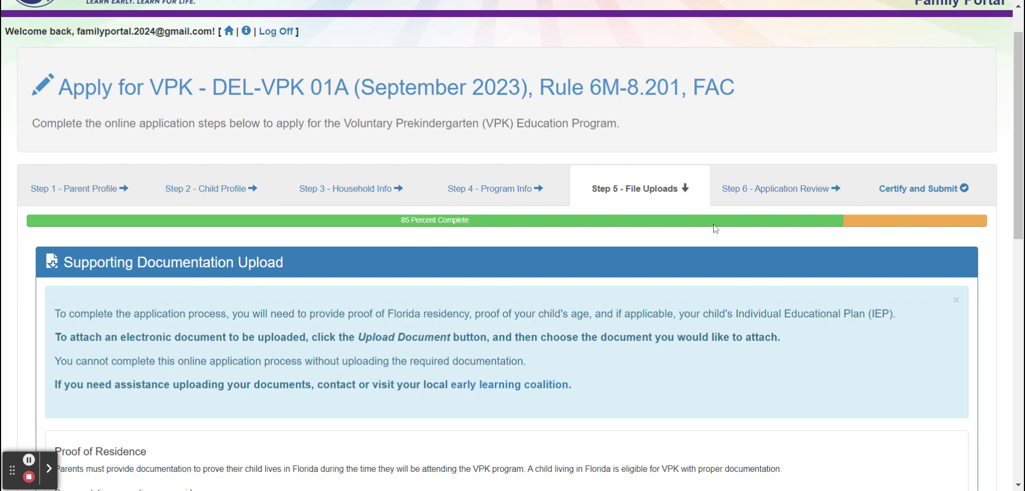
scroll(468, 258, "down", 4)
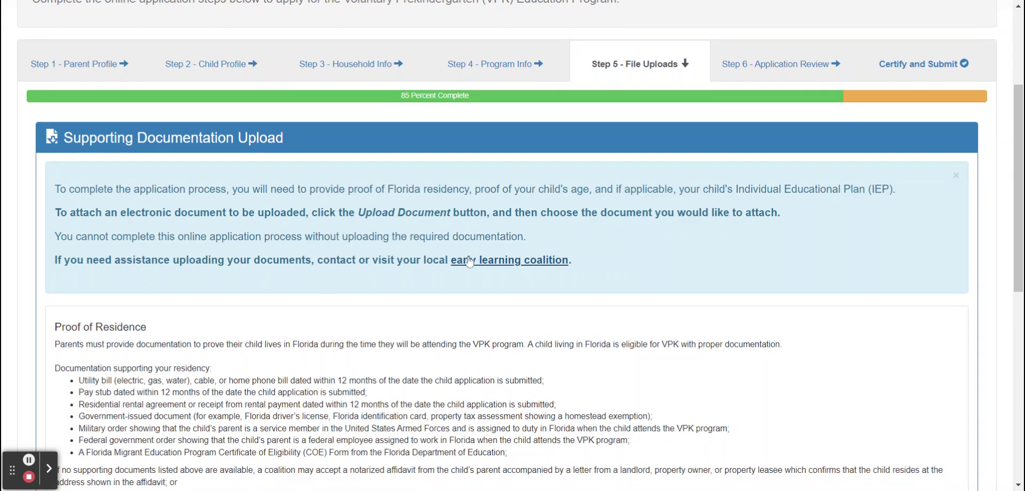
scroll(206, 103, "down", 2)
scroll(206, 103, "up", 2)
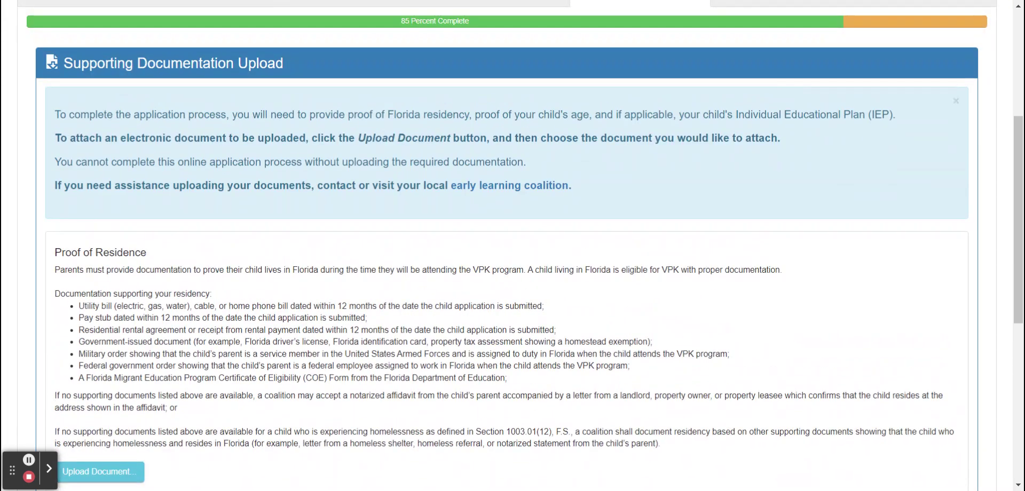
scroll(243, 243, "down", 4)
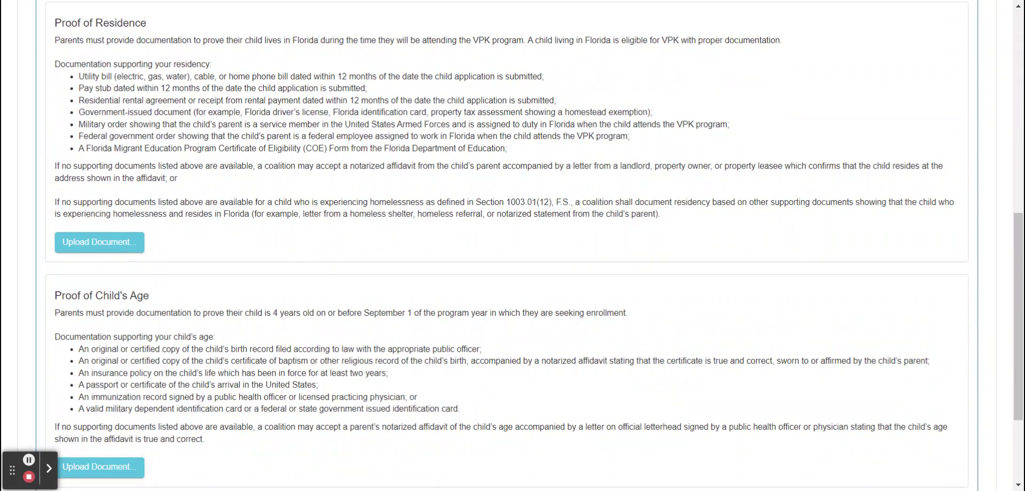
scroll(49, 109, "up", 1)
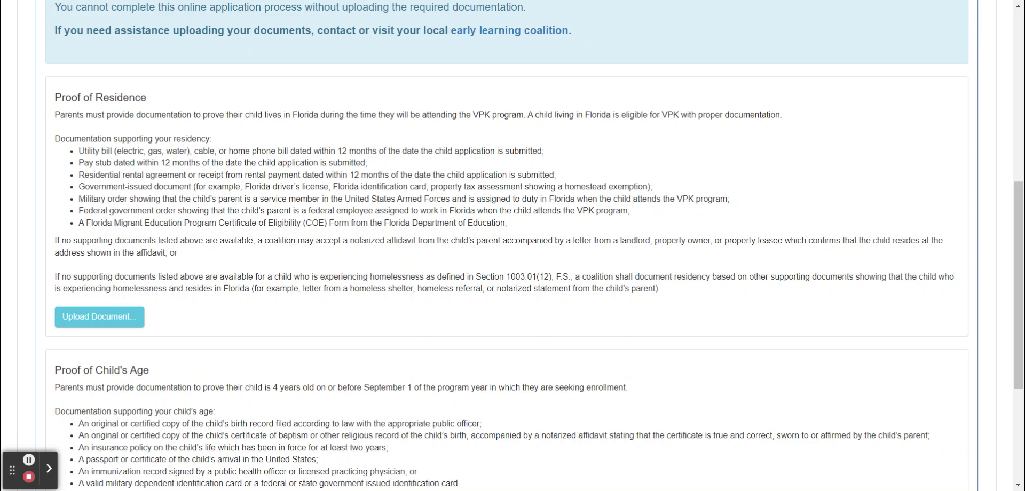
scroll(105, 97, "down", 1)
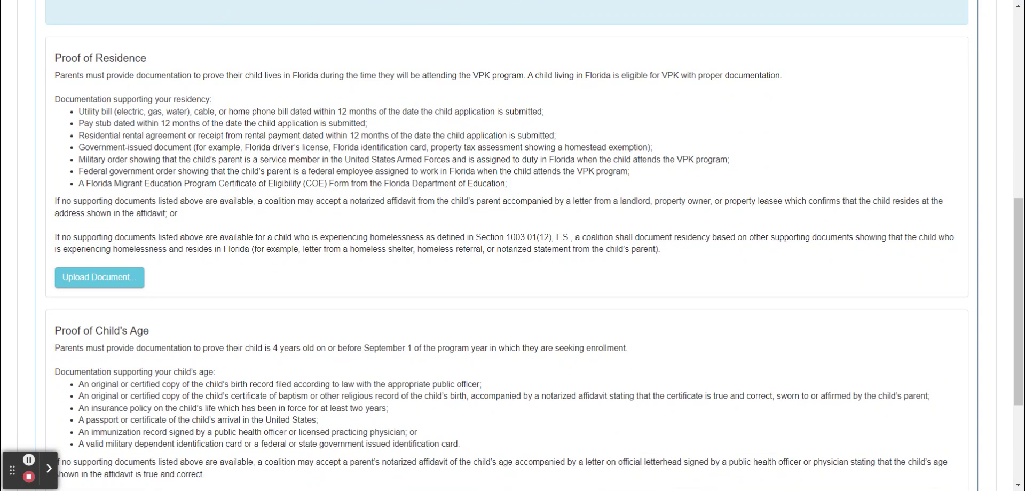
scroll(512, 245, "down", 1)
scroll(513, 245, "up", 2)
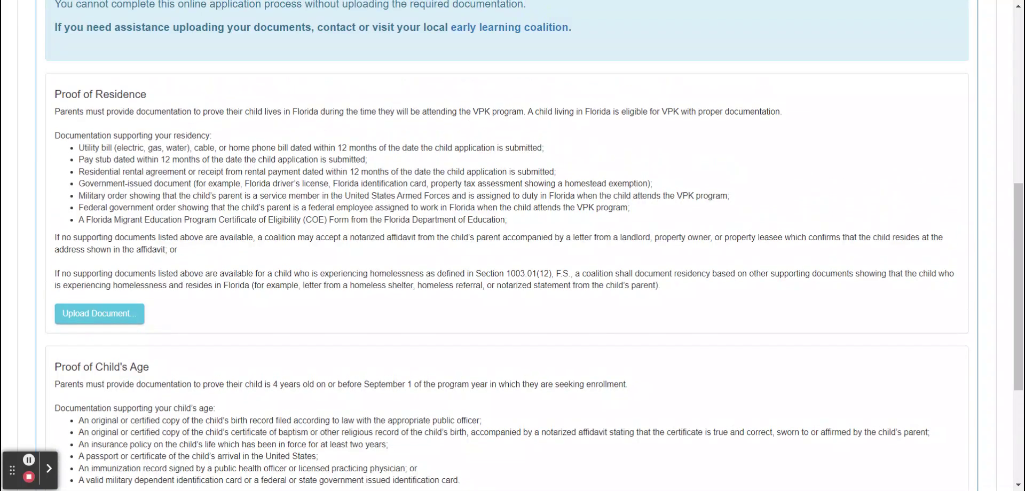
scroll(512, 245, "up", 1)
scroll(512, 246, "down", 4)
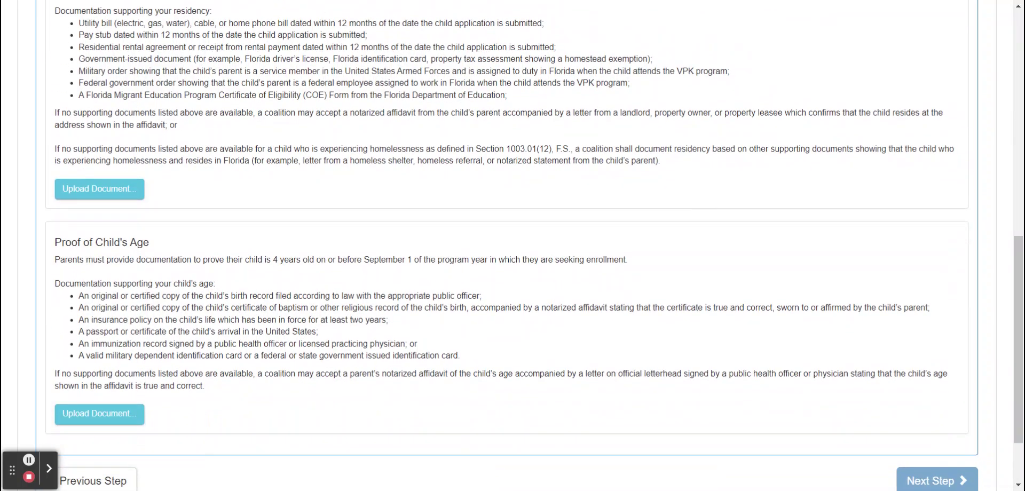
scroll(512, 246, "up", 3)
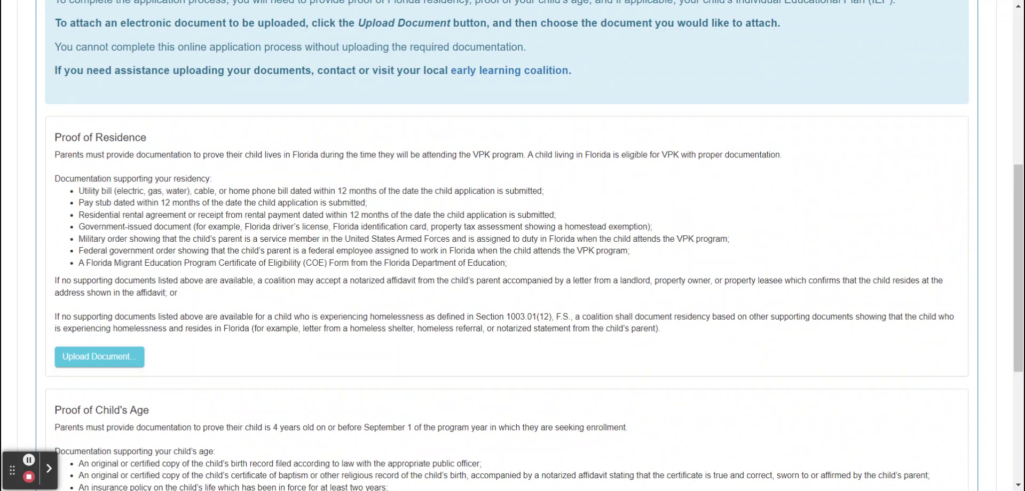
scroll(513, 246, "down", 1)
scroll(512, 245, "up", 2)
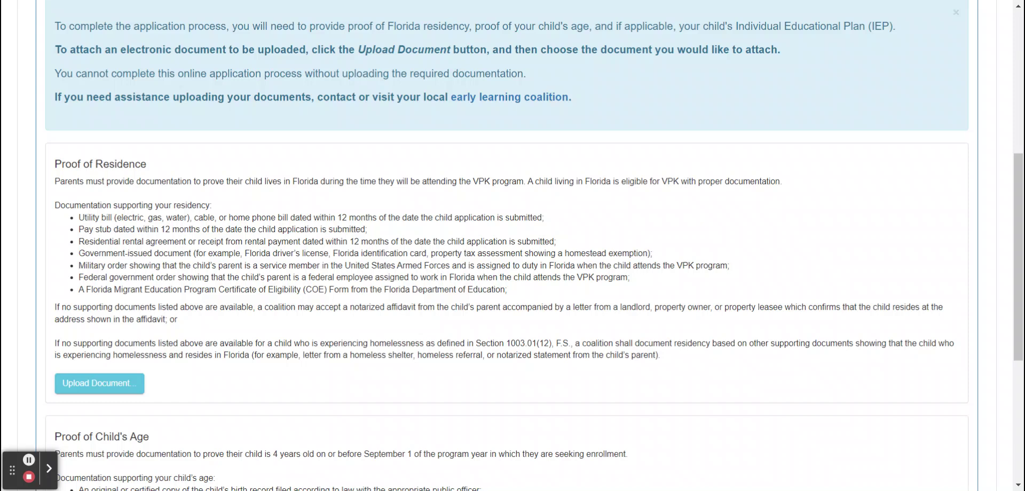
scroll(513, 246, "down", 2)
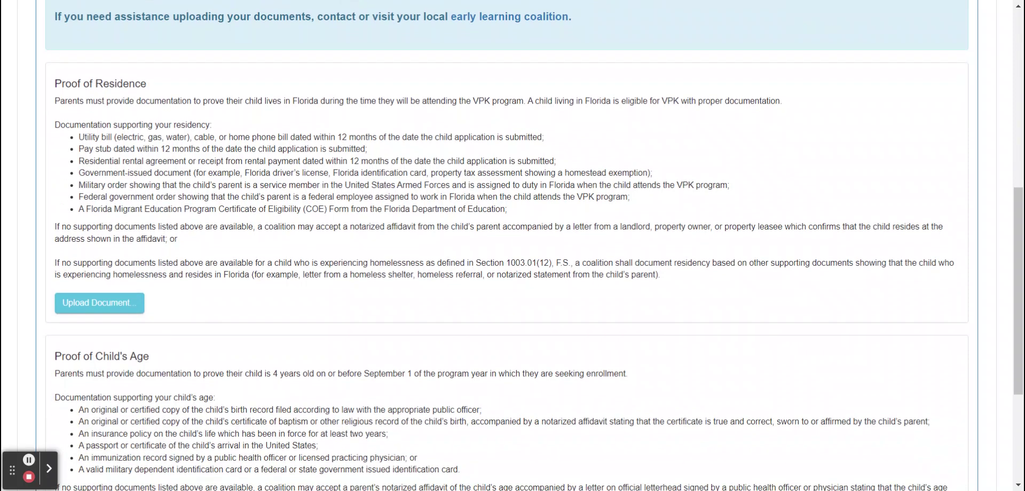
scroll(513, 246, "down", 4)
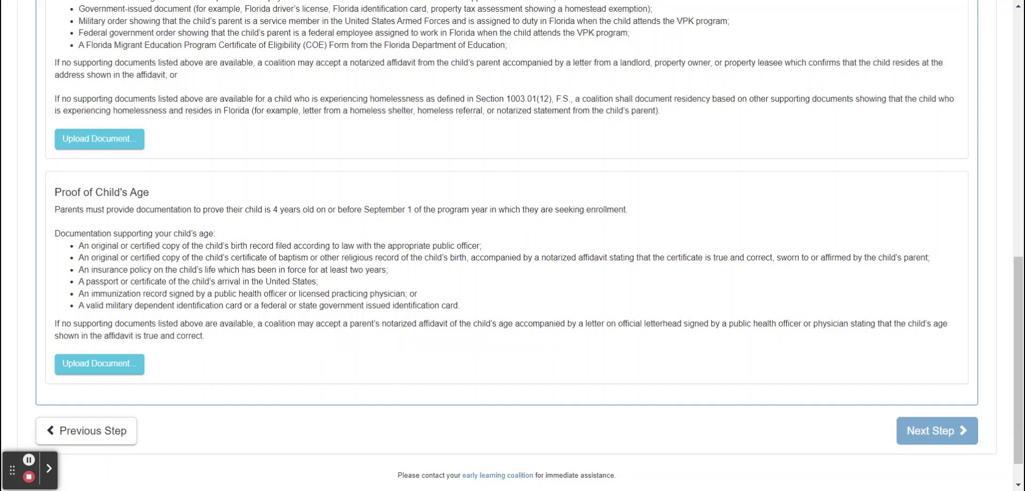
scroll(512, 245, "up", 1)
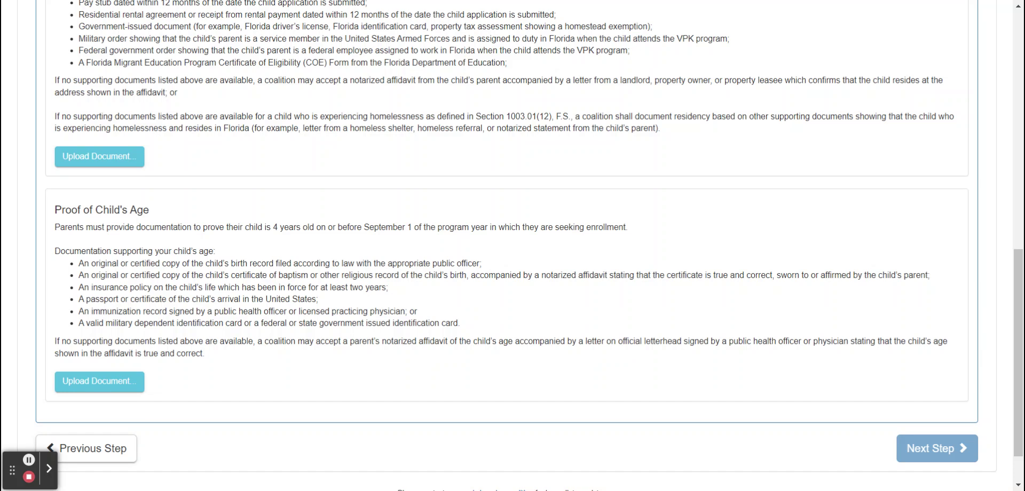
scroll(512, 245, "up", 2)
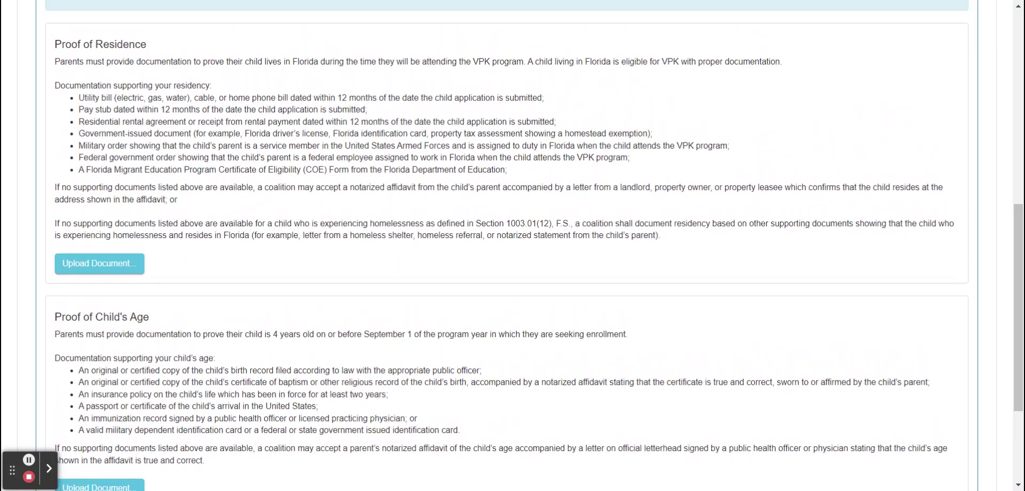
scroll(513, 246, "up", 2)
- Upload the child's birth certificate image under Proof of Child's Age, alongside the paystub residence proof
left_click(112, 344)
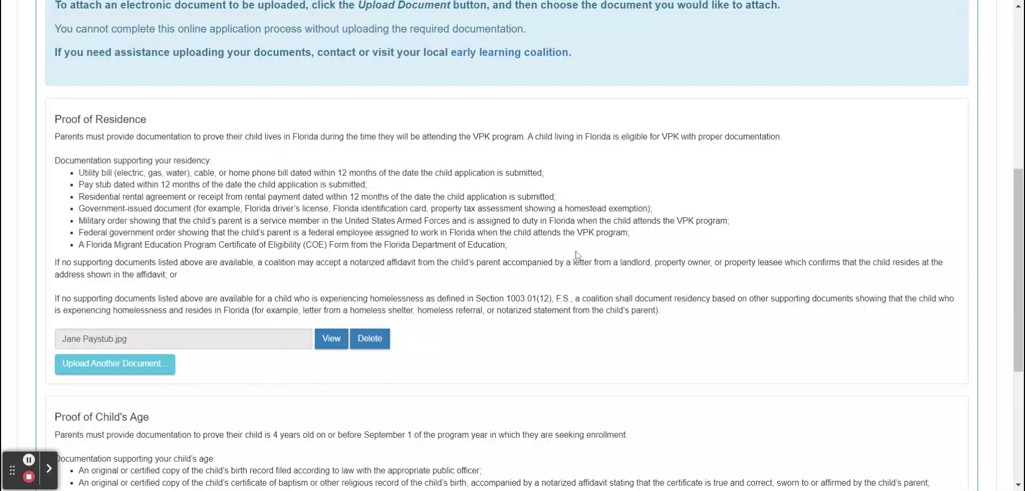
scroll(576, 250, "down", 3)
scroll(272, 213, "down", 2)
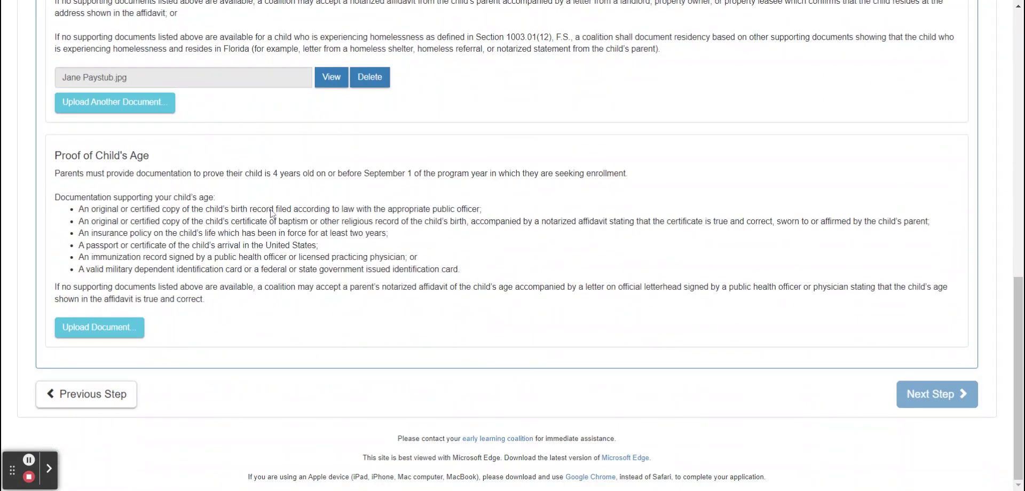
left_click(112, 336)
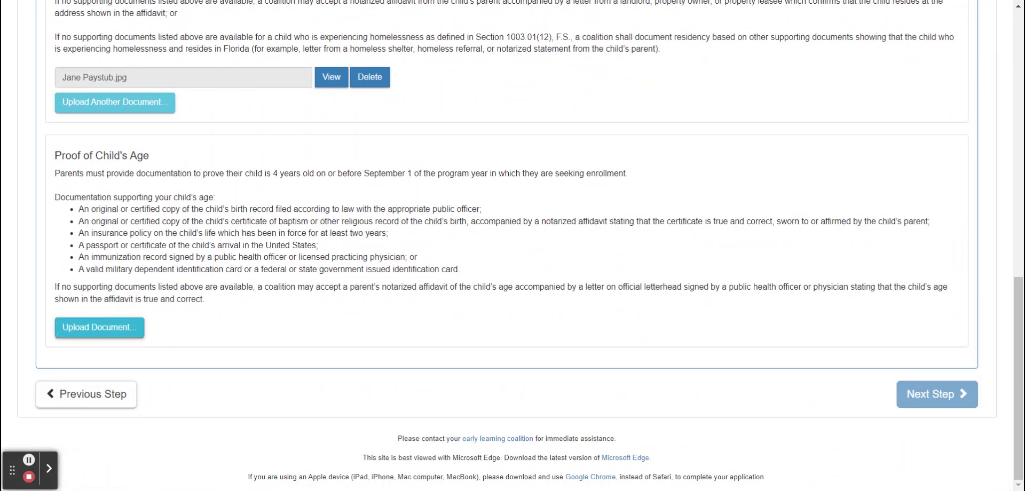
left_click(673, 309)
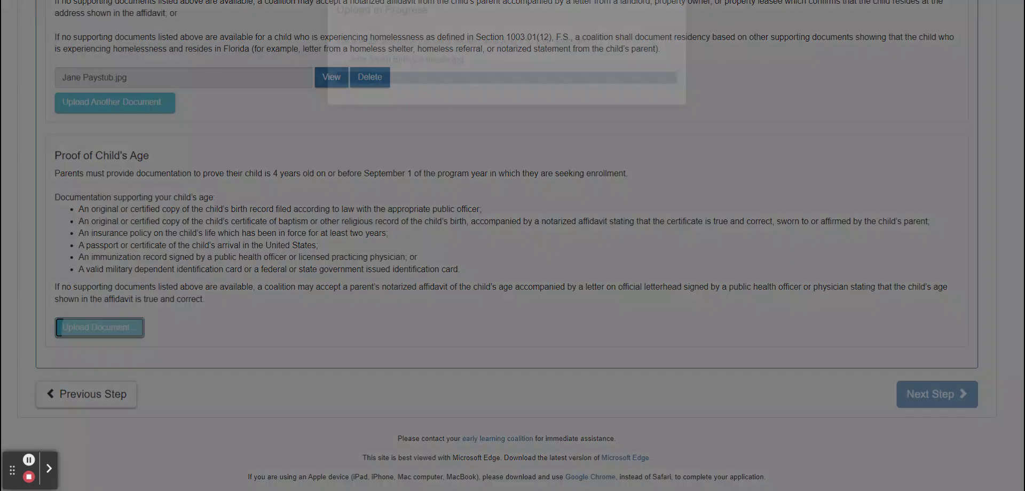
scroll(673, 314, "up", 2)
scroll(512, 246, "down", 2)
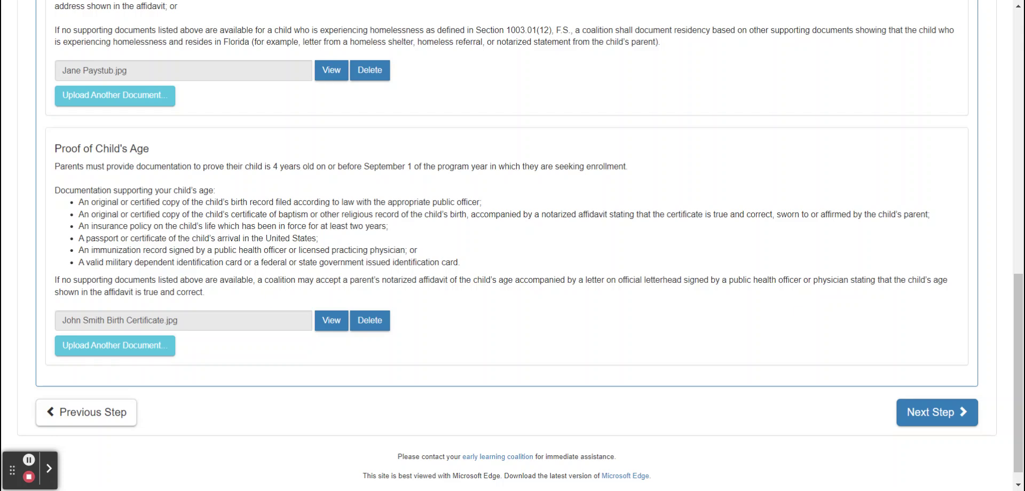
- Check the Step 6 Application Review details, then move on to the VPK Application Certification page
left_click(961, 431)
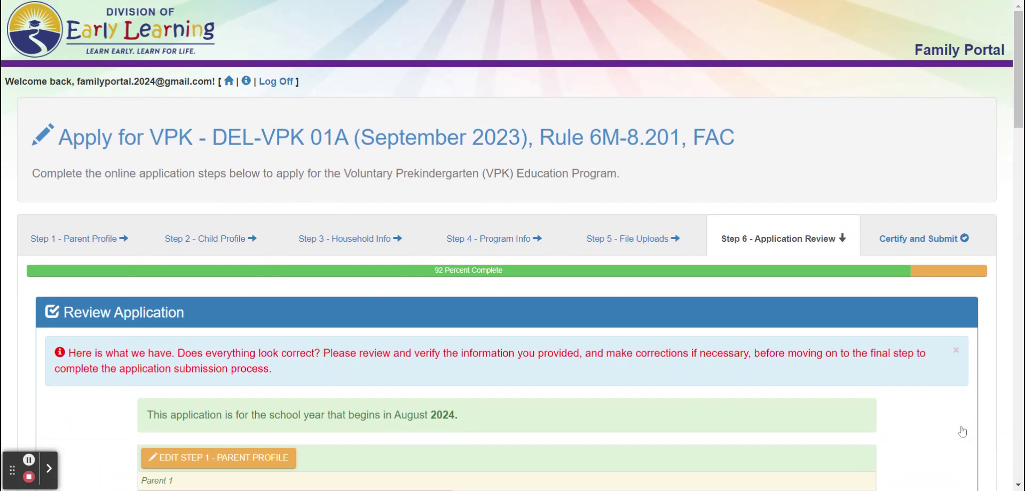
scroll(635, 430, "down", 4)
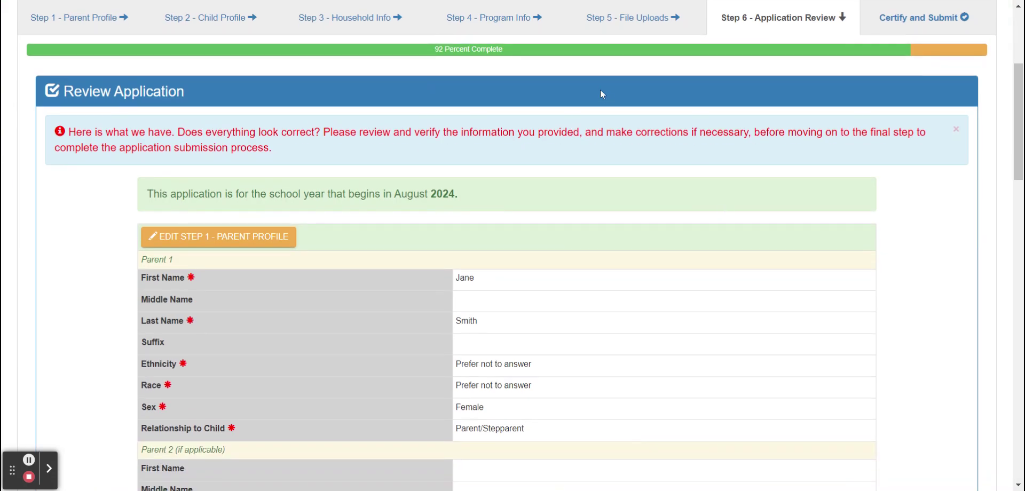
scroll(587, 183, "down", 2)
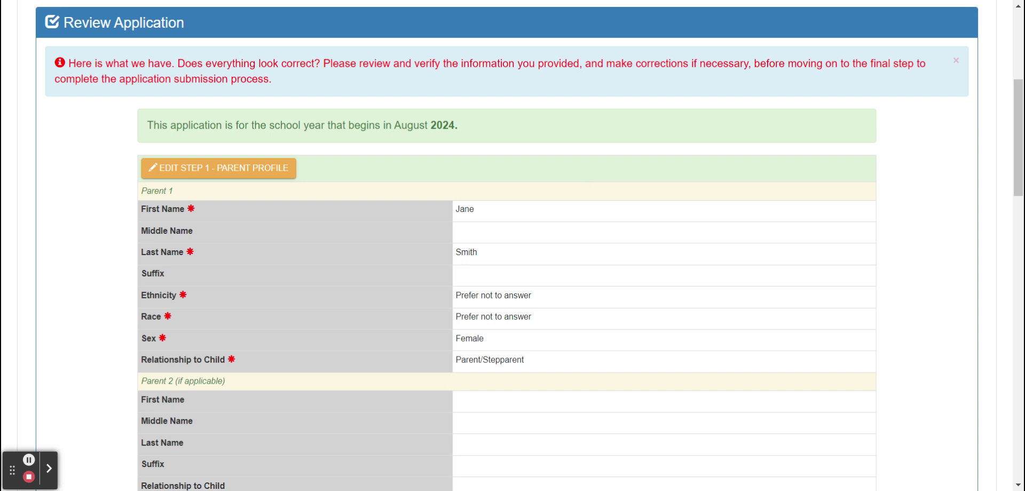
scroll(554, 140, "down", 2)
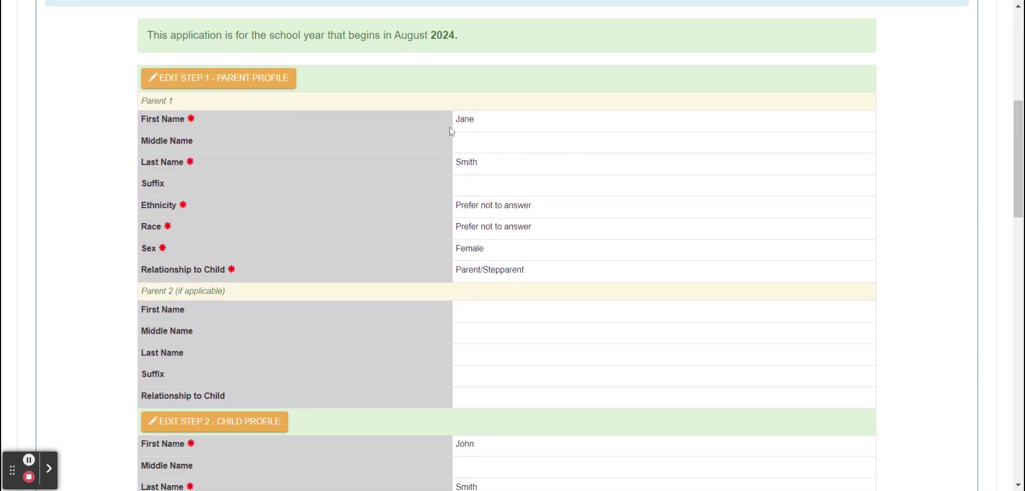
scroll(598, 271, "down", 3)
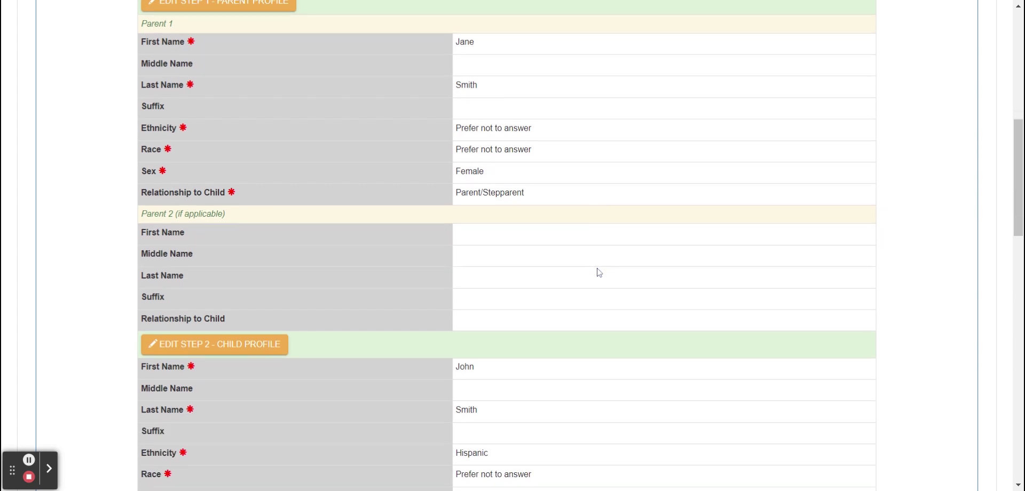
scroll(507, 245, "down", 4)
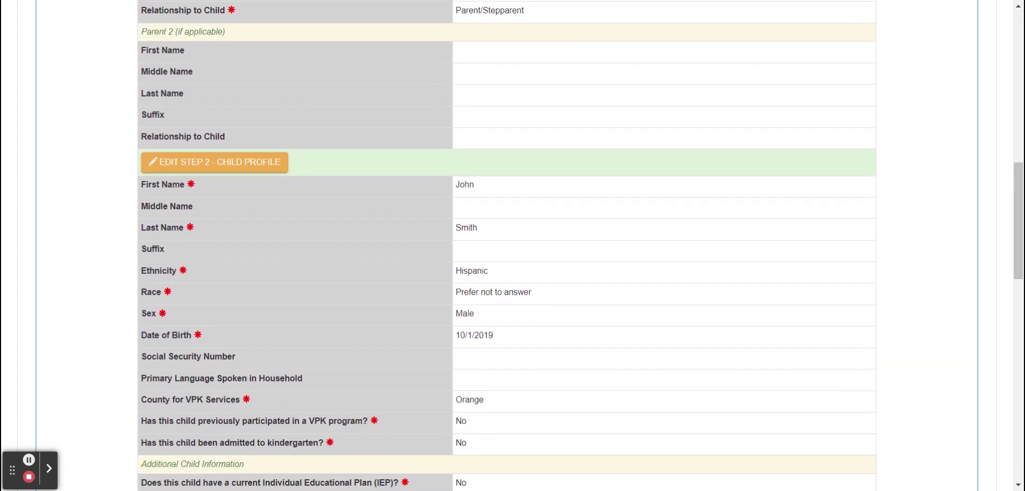
scroll(506, 245, "down", 8)
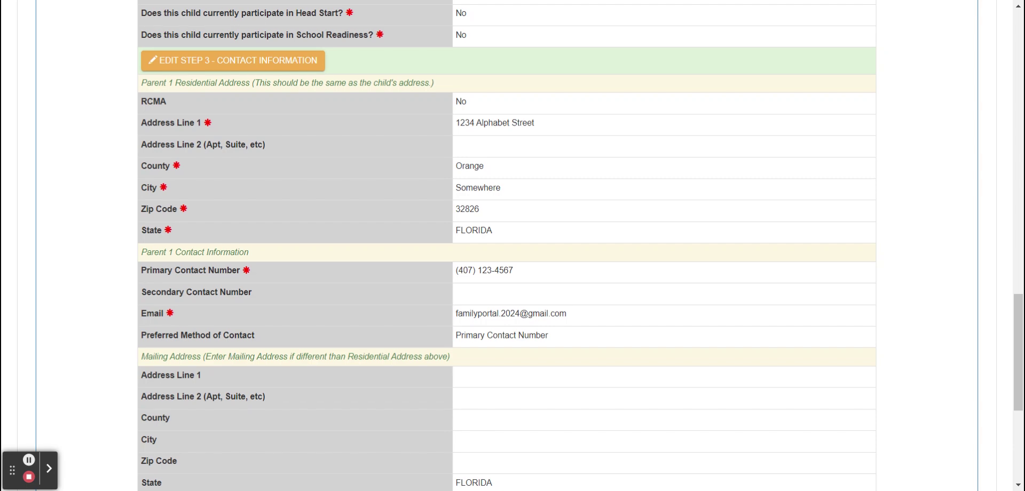
scroll(506, 246, "up", 2)
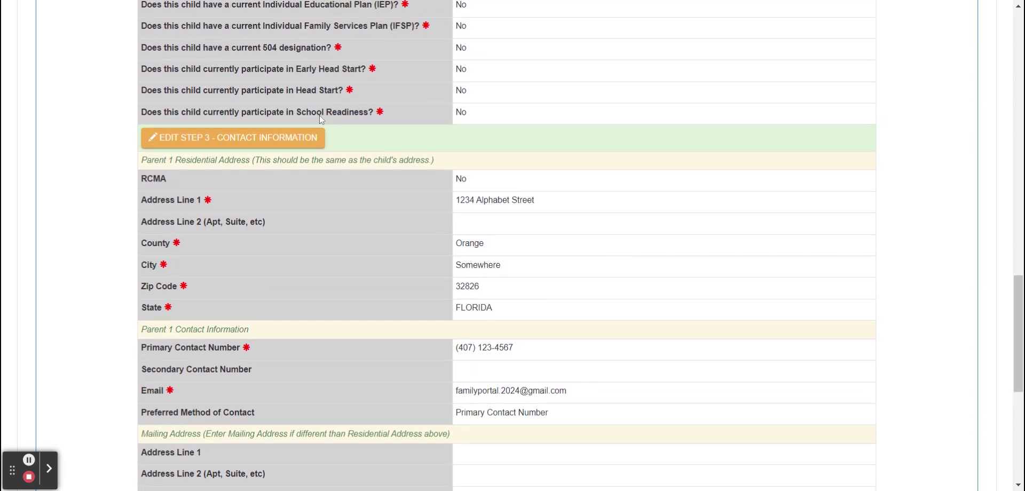
scroll(551, 172, "up", 9)
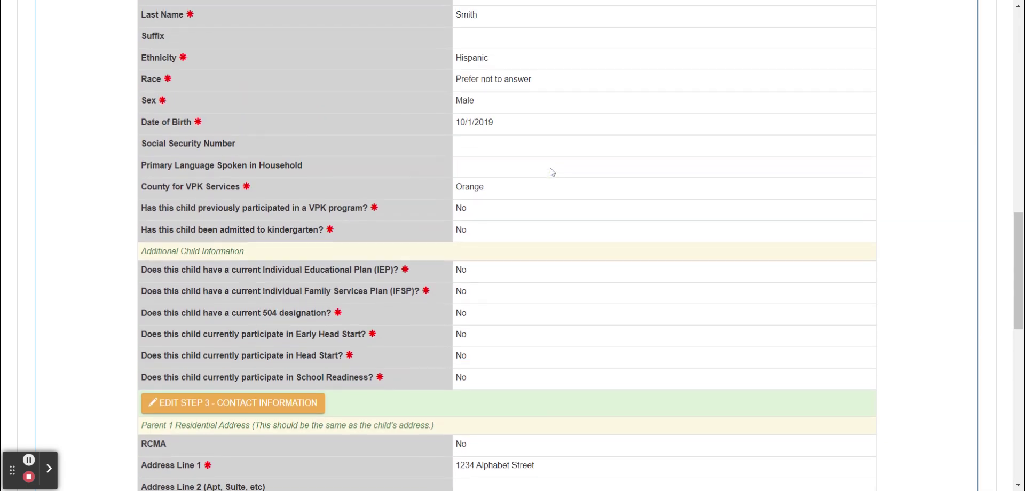
scroll(552, 171, "down", 5)
scroll(551, 171, "down", 10)
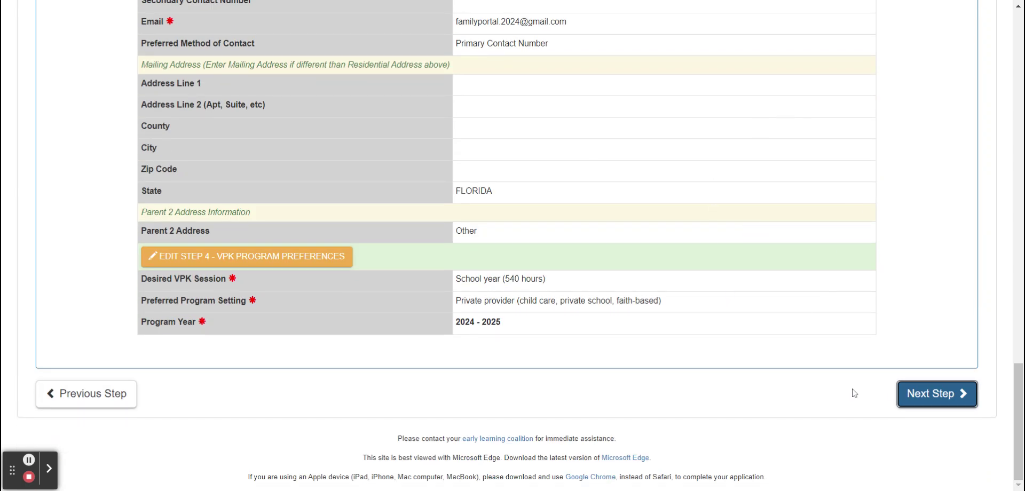
left_click(918, 393)
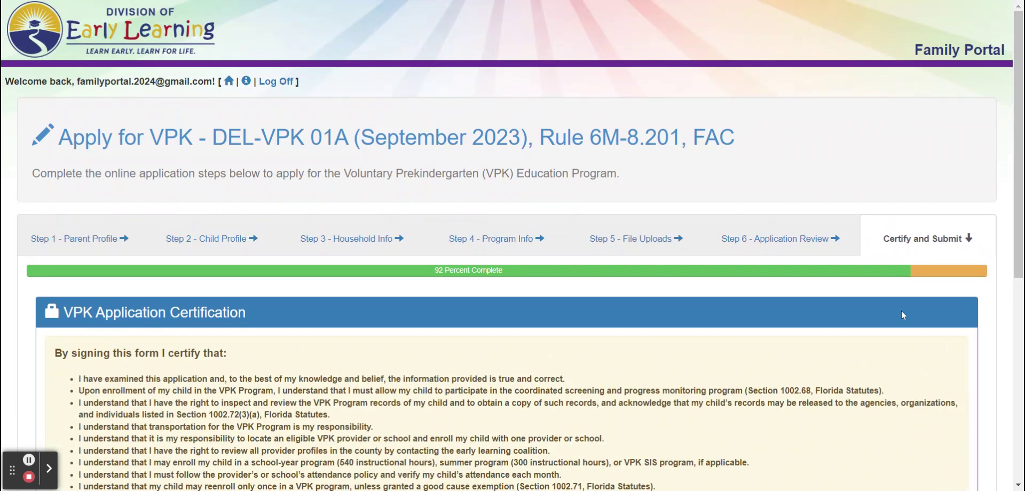
- Enter Parent 1's full name and tick 'Check box to certify by electronic signature'
scroll(700, 424, "down", 3)
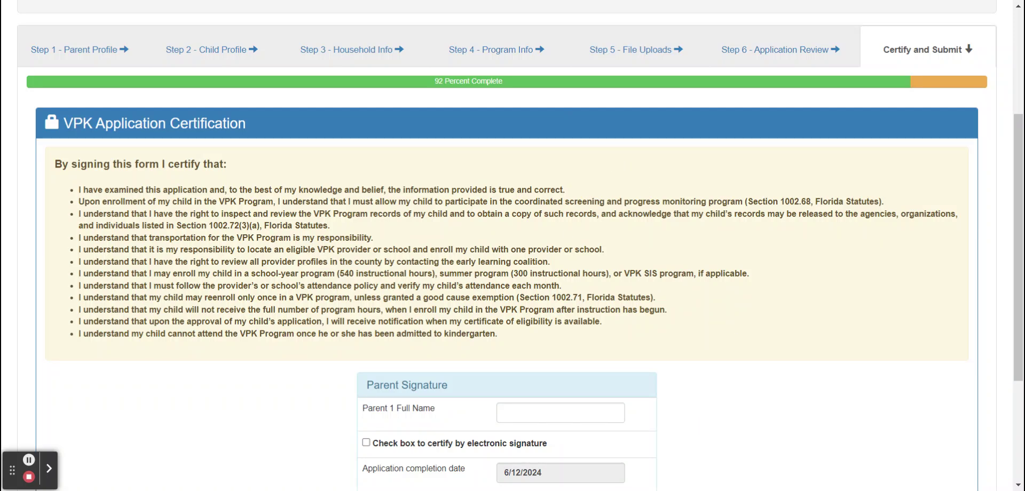
scroll(508, 246, "down", 1)
scroll(507, 246, "down", 1)
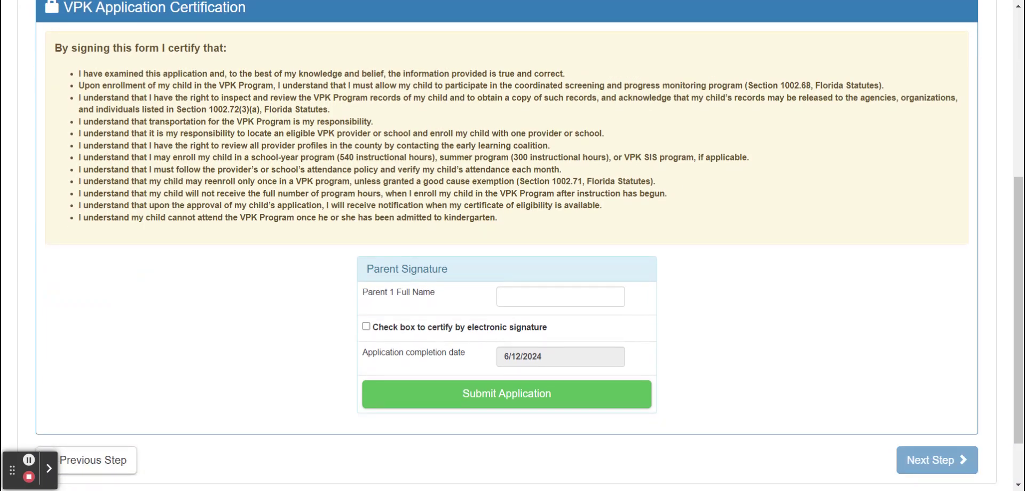
left_click(549, 296)
type("Jane Smith")
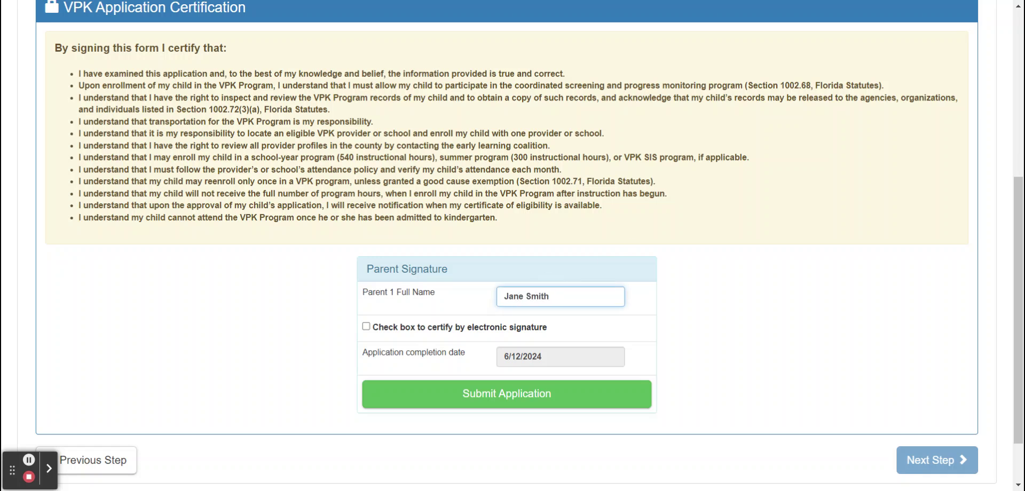
left_click(366, 326)
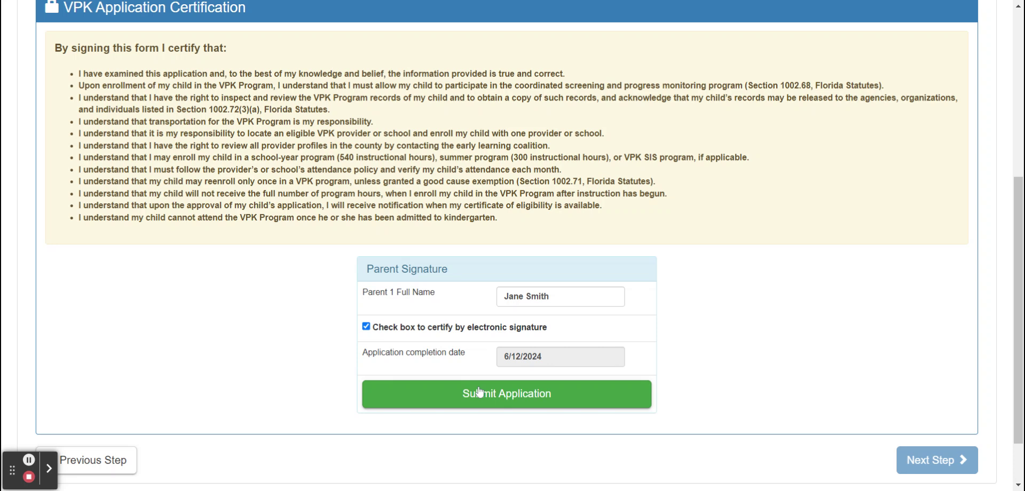
scroll(673, 356, "up", 5)
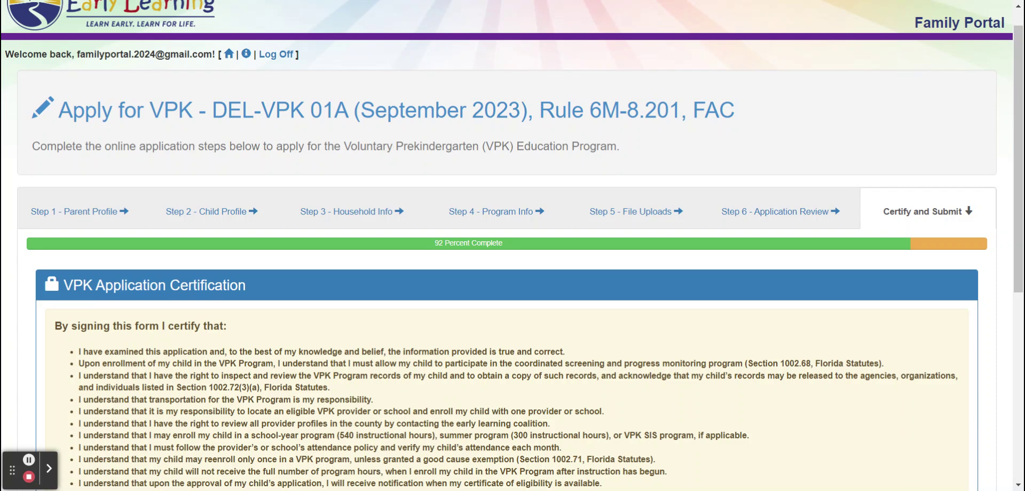
scroll(513, 246, "down", 3)
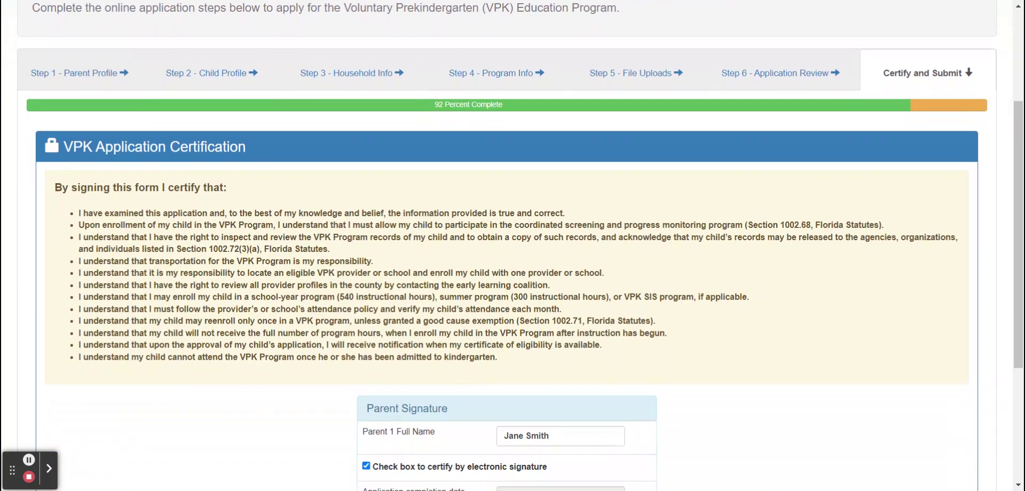
scroll(512, 245, "down", 2)
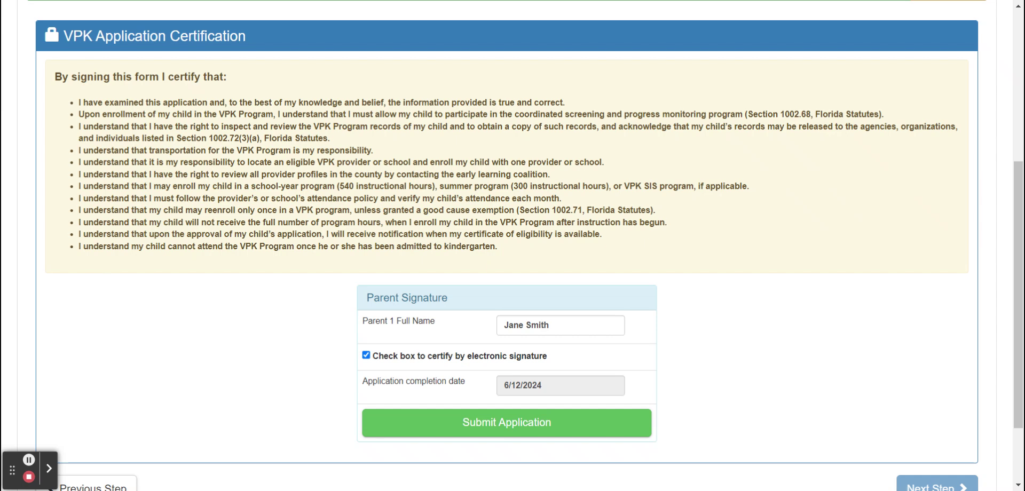
scroll(513, 246, "down", 2)
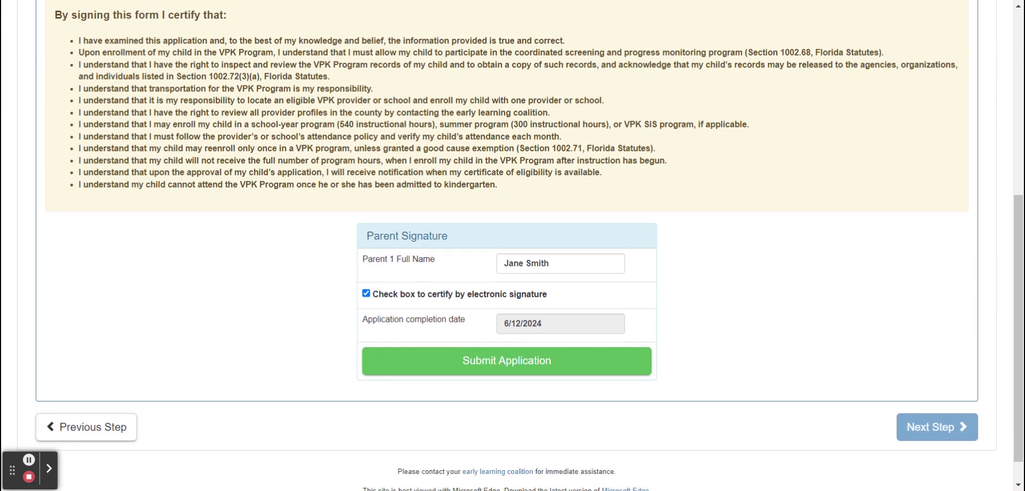
scroll(513, 246, "up", 1)
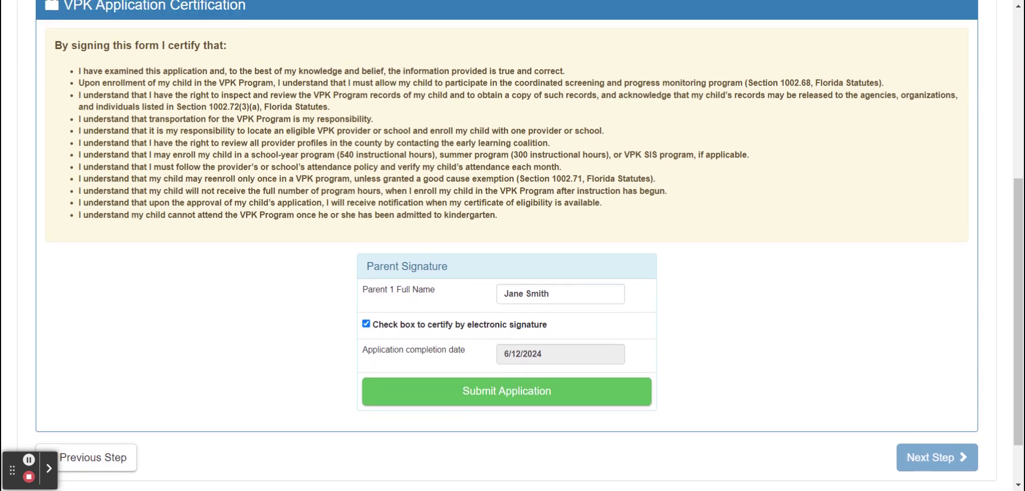
scroll(512, 246, "up", 3)
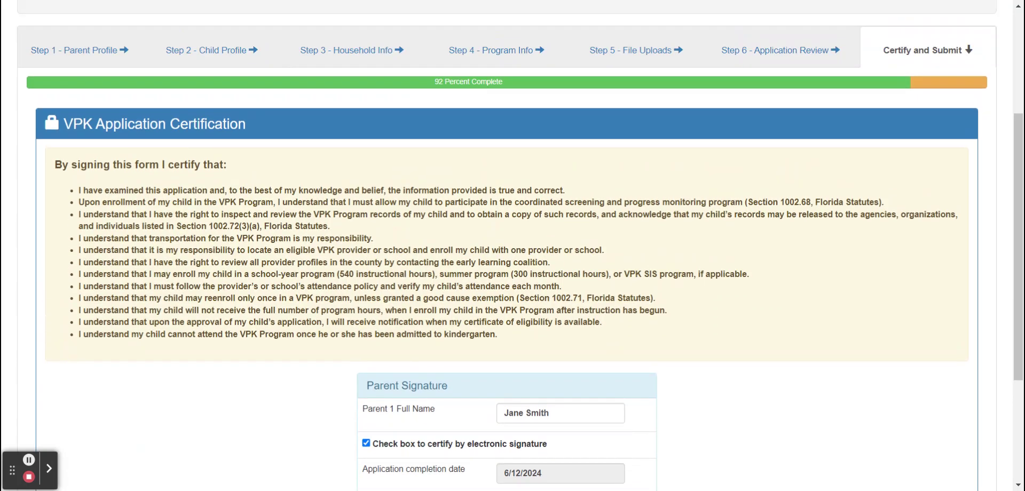
scroll(513, 245, "up", 3)
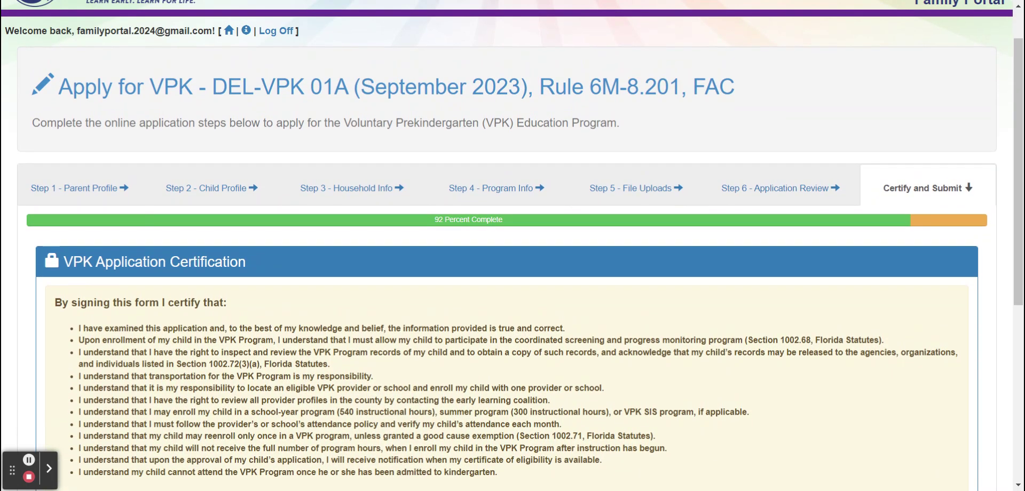
scroll(513, 245, "up", 1)
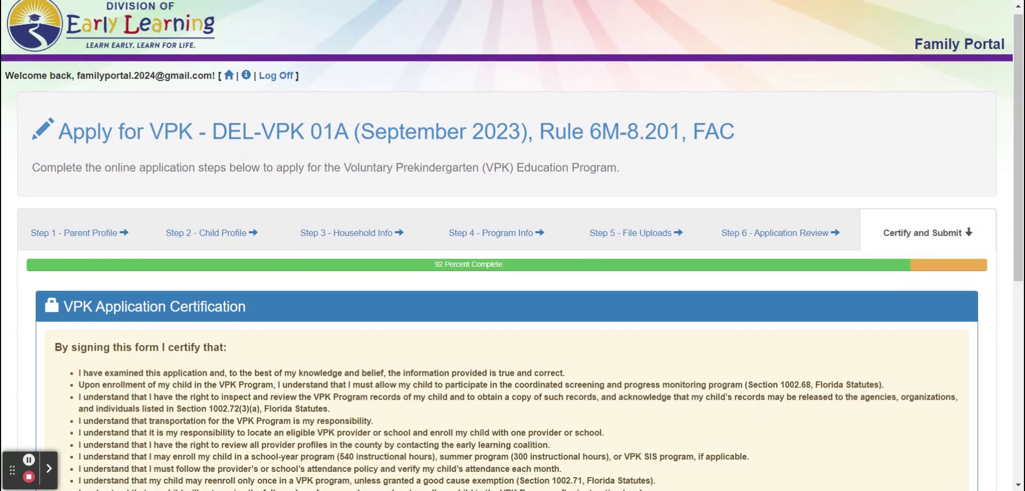